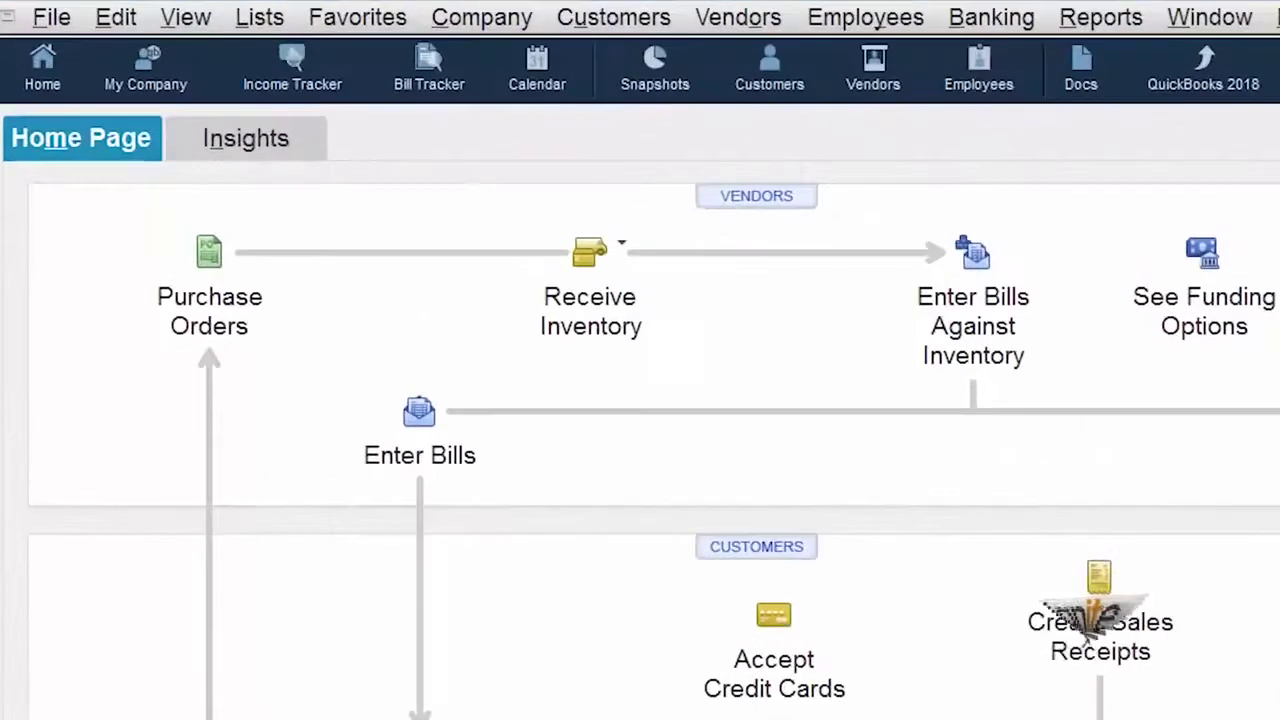
Open the Item List from Lists and start a new item.
left_click(262, 20)
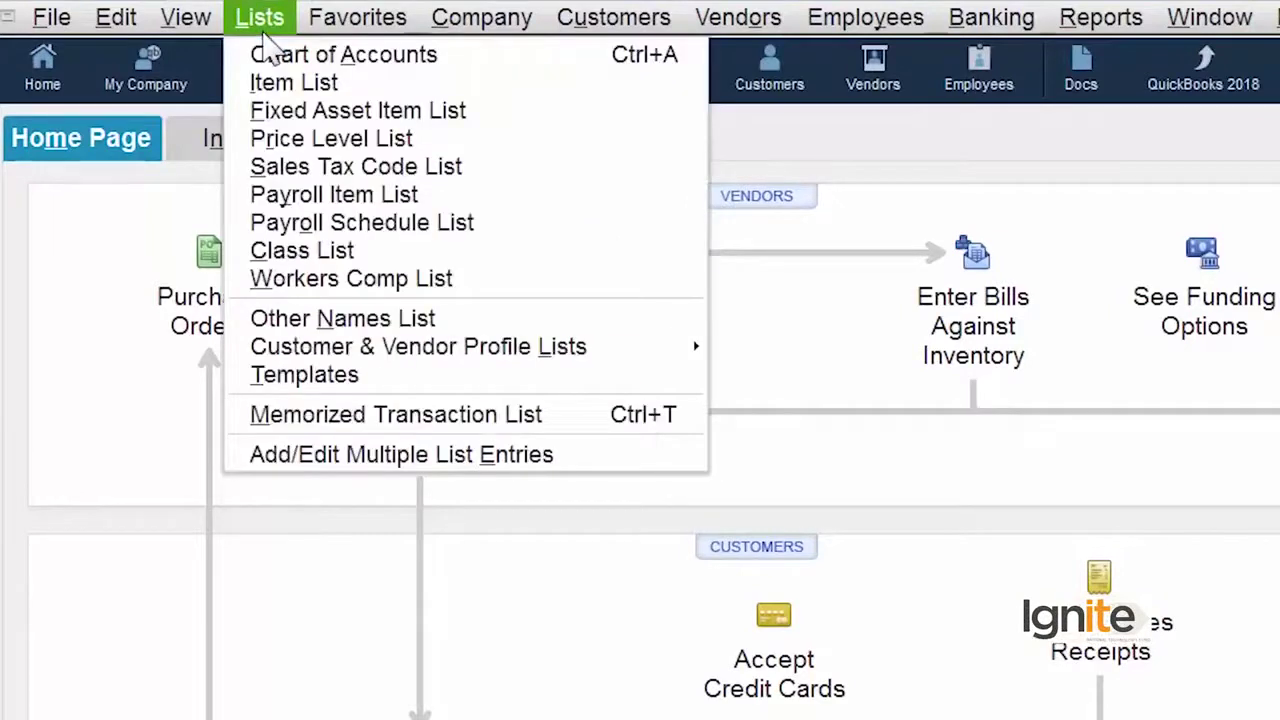
left_click(285, 88)
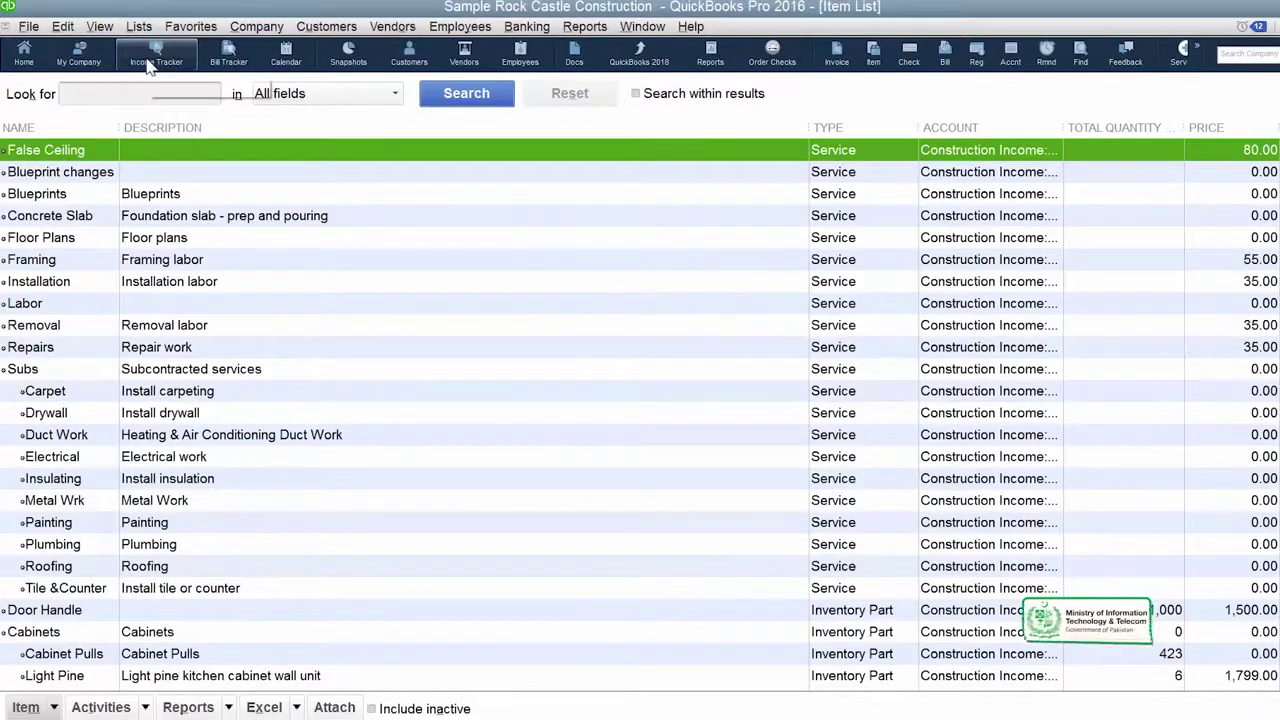
left_click(55, 708)
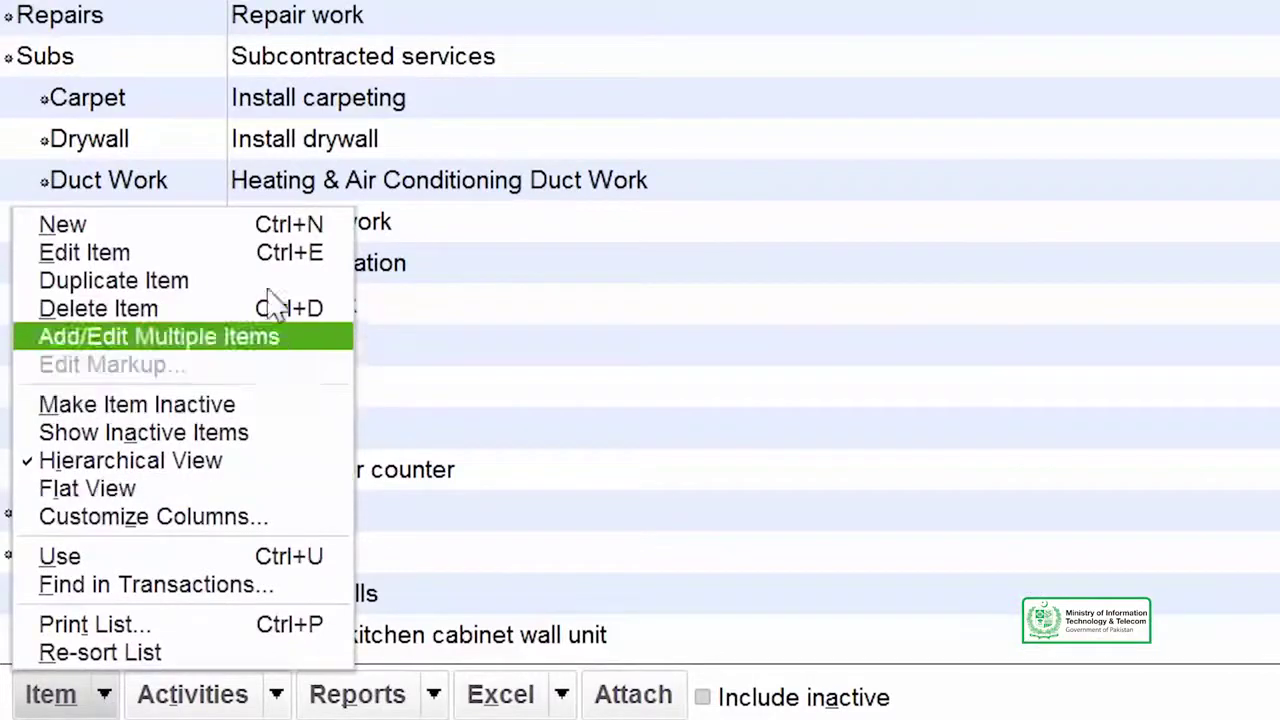
left_click(240, 229)
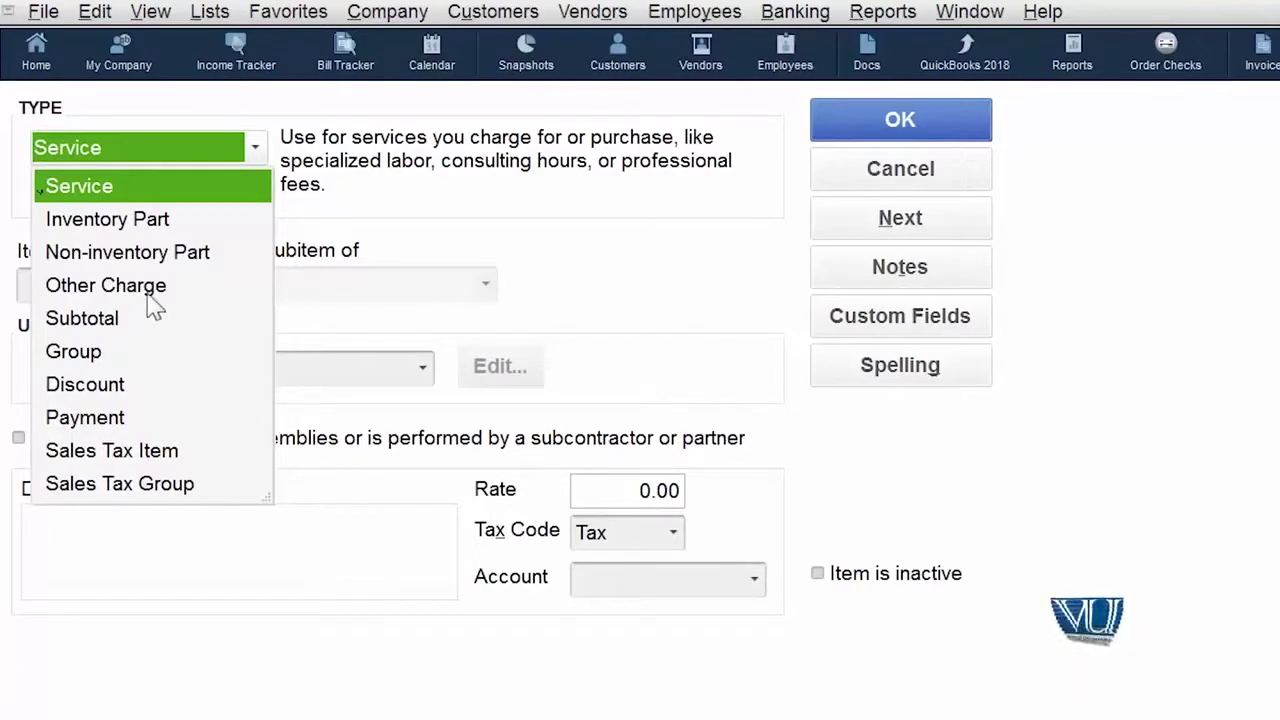
Set the new item's type to Other Charge.
left_click(149, 293)
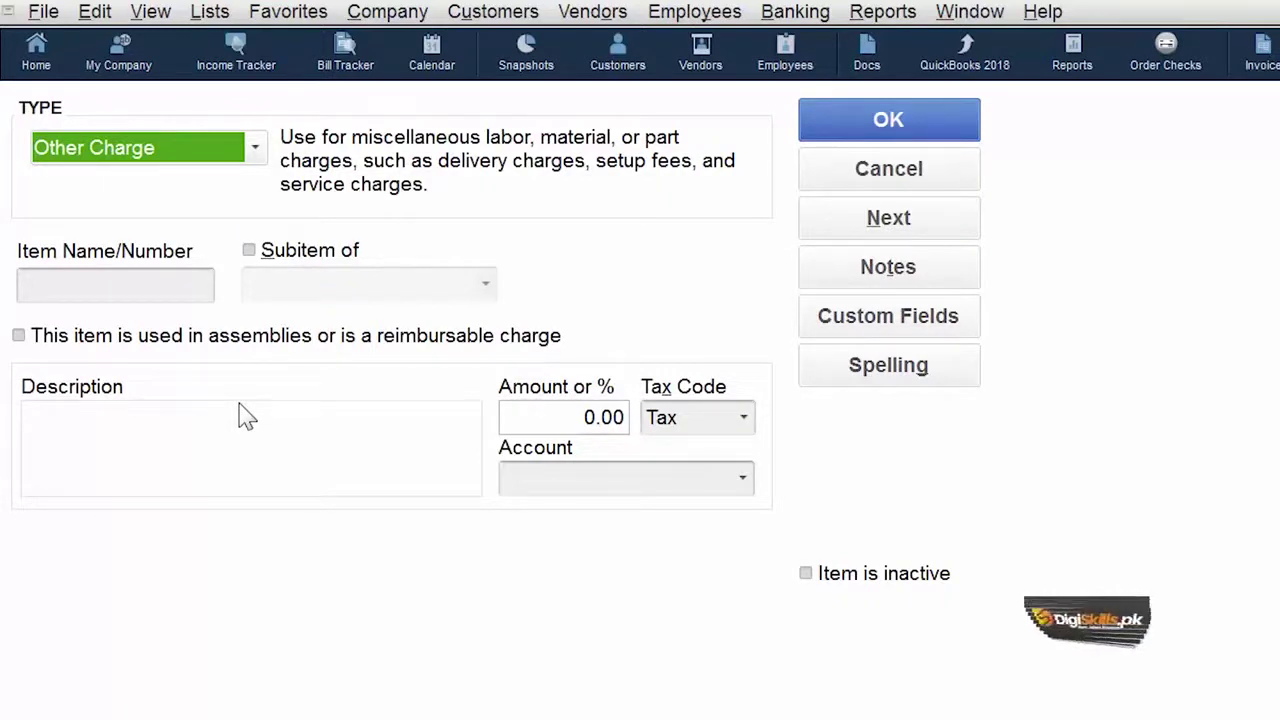
left_click(130, 287)
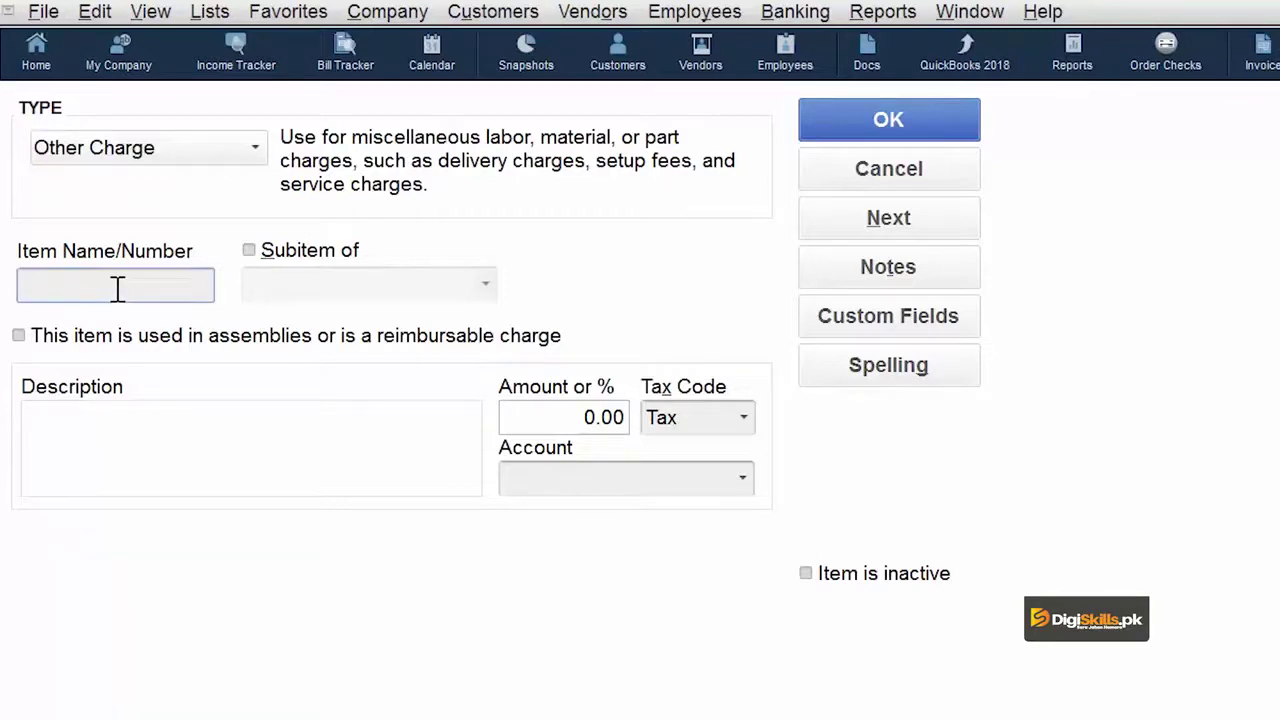
Enter Shipment as the item's name.
type("Shipm")
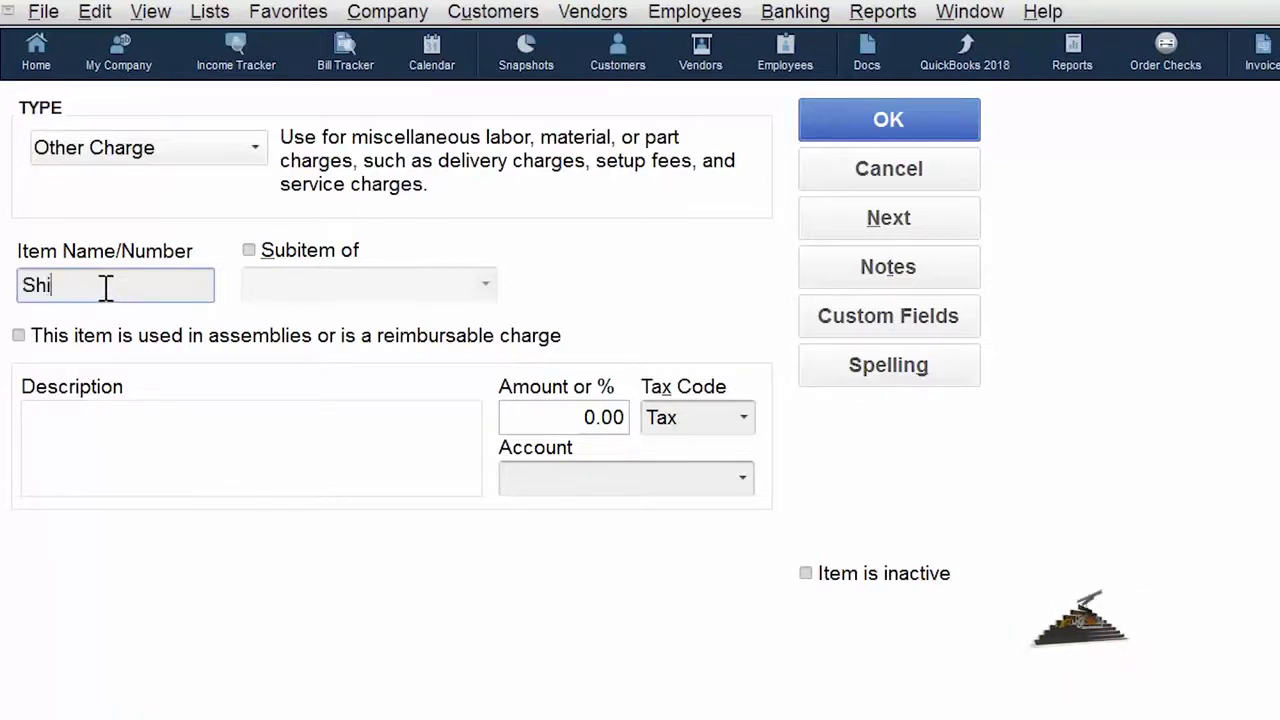
type("ent")
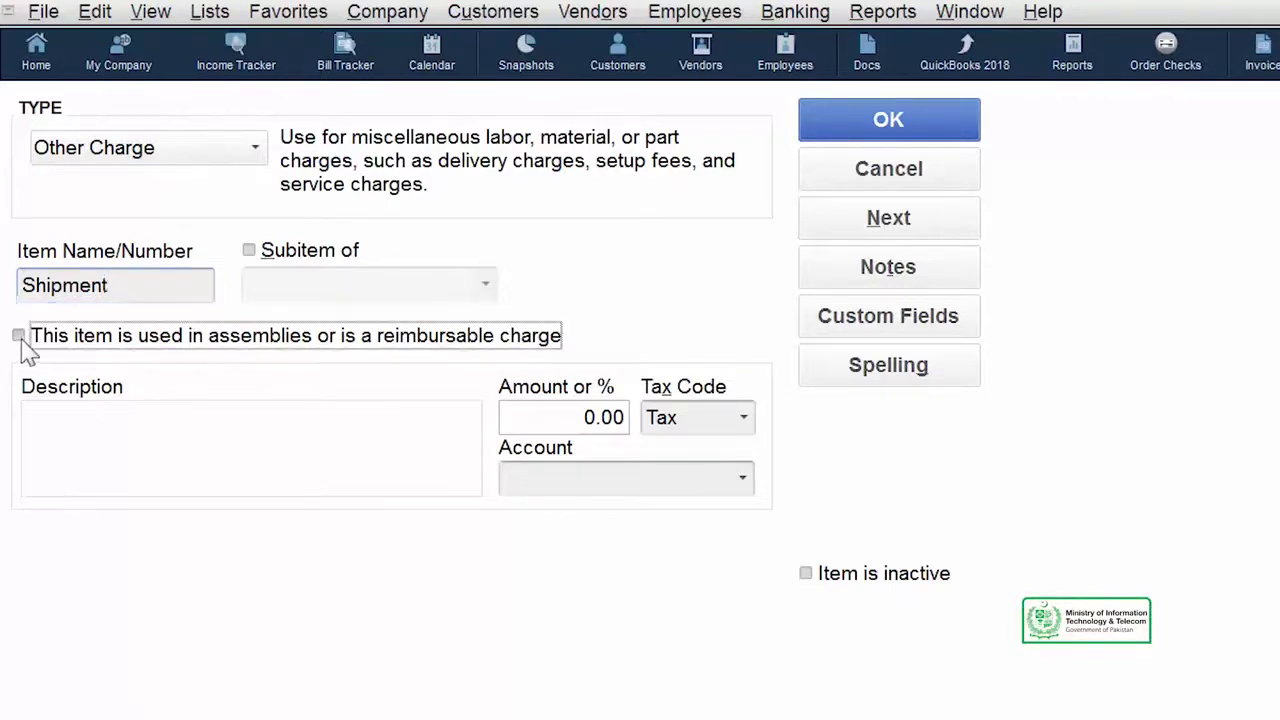
Mark Shipment as a reimbursable charge with cost 300.00 and sales price 350.00.
left_click(19, 336)
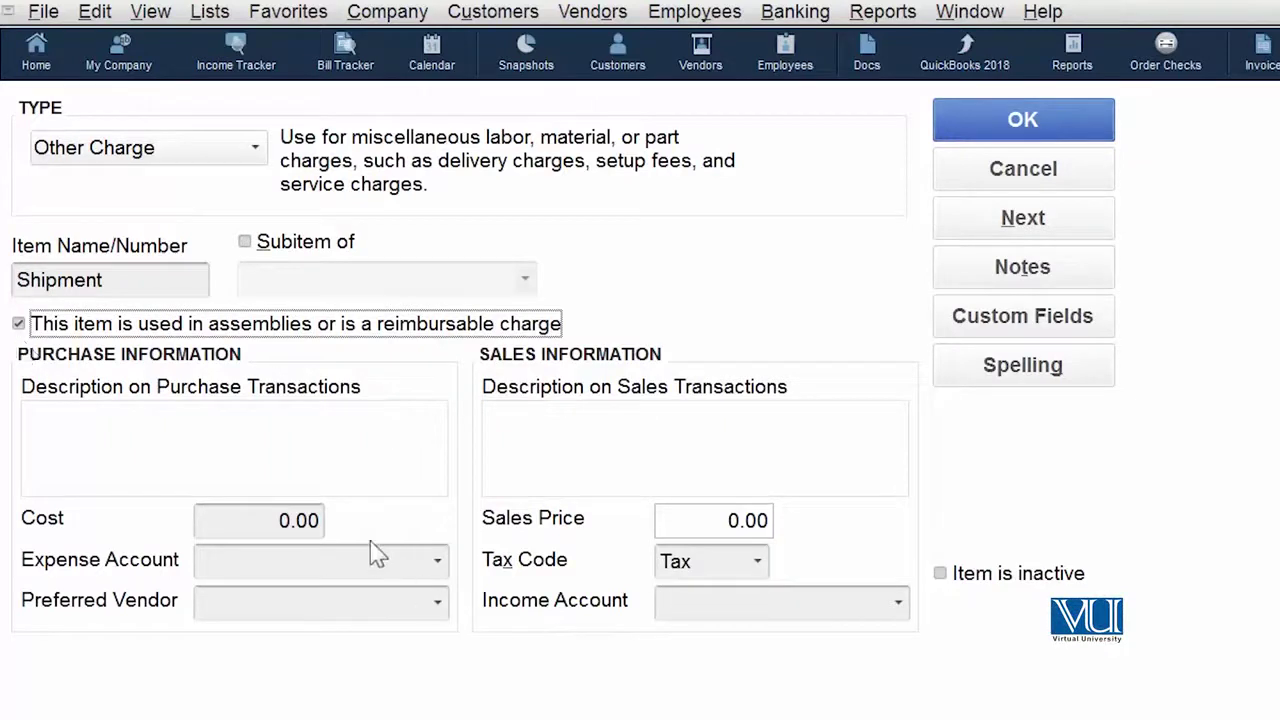
left_click(282, 520)
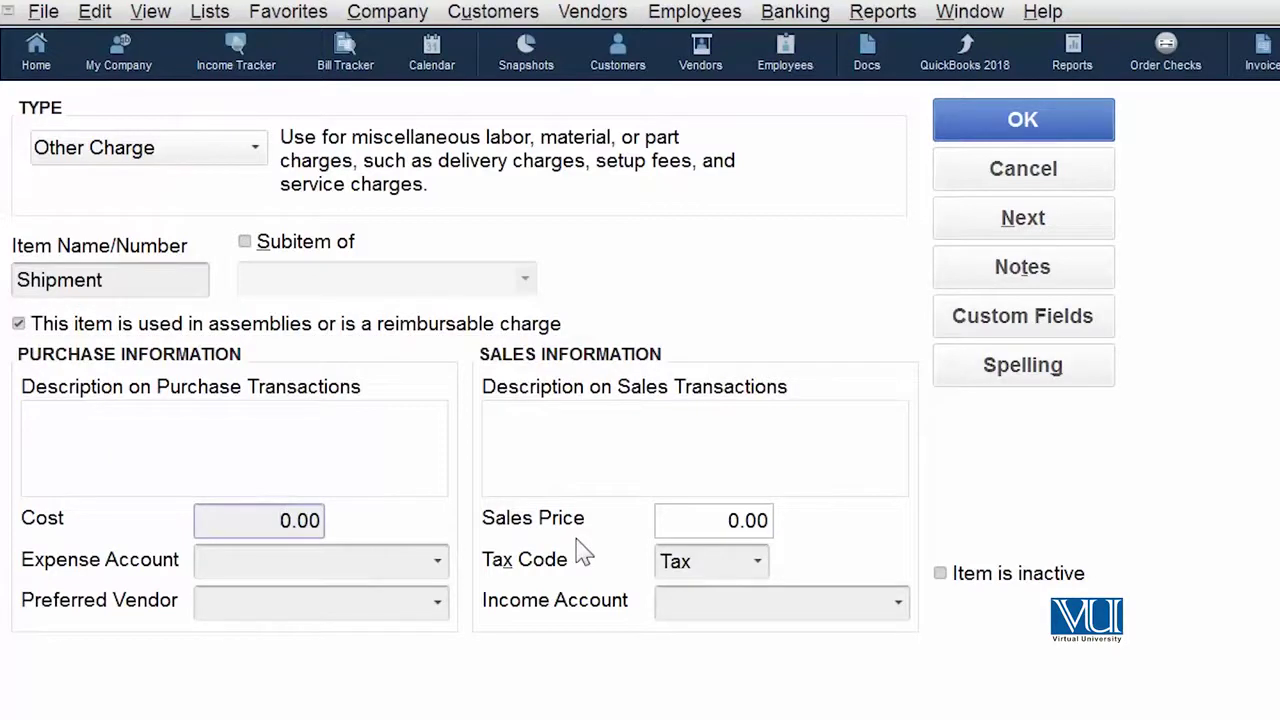
type("0")
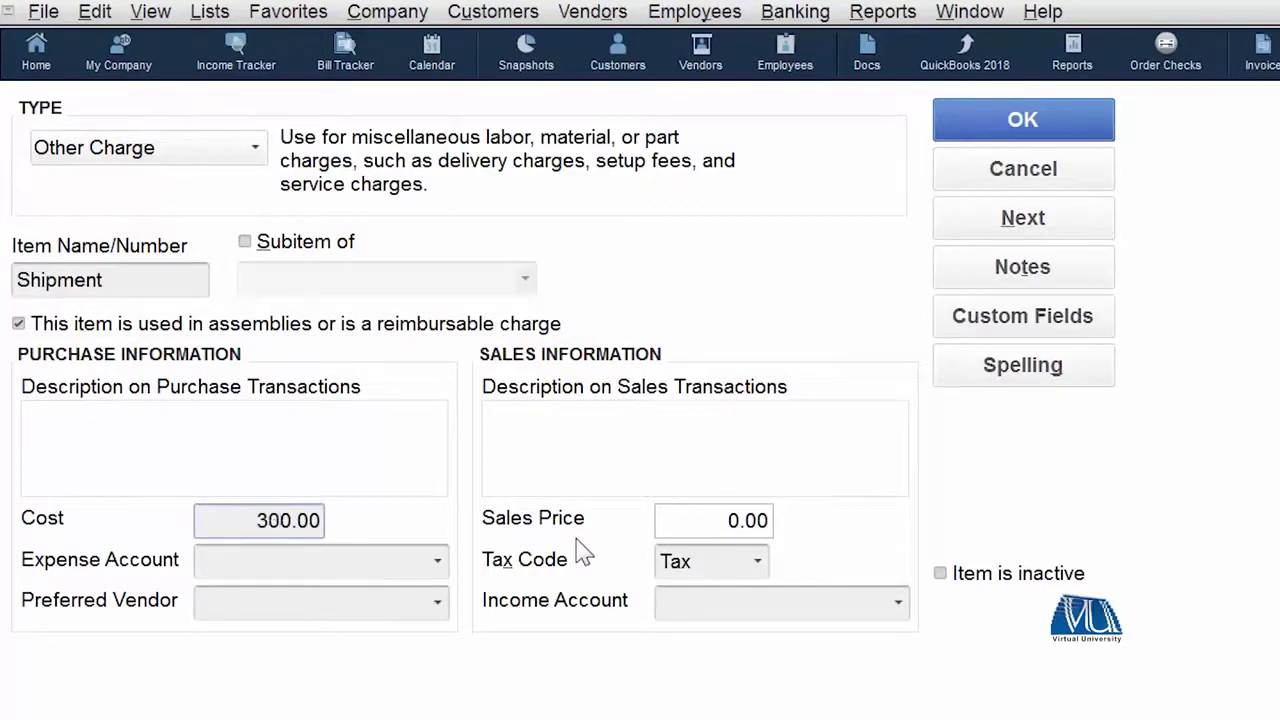
left_click(713, 517)
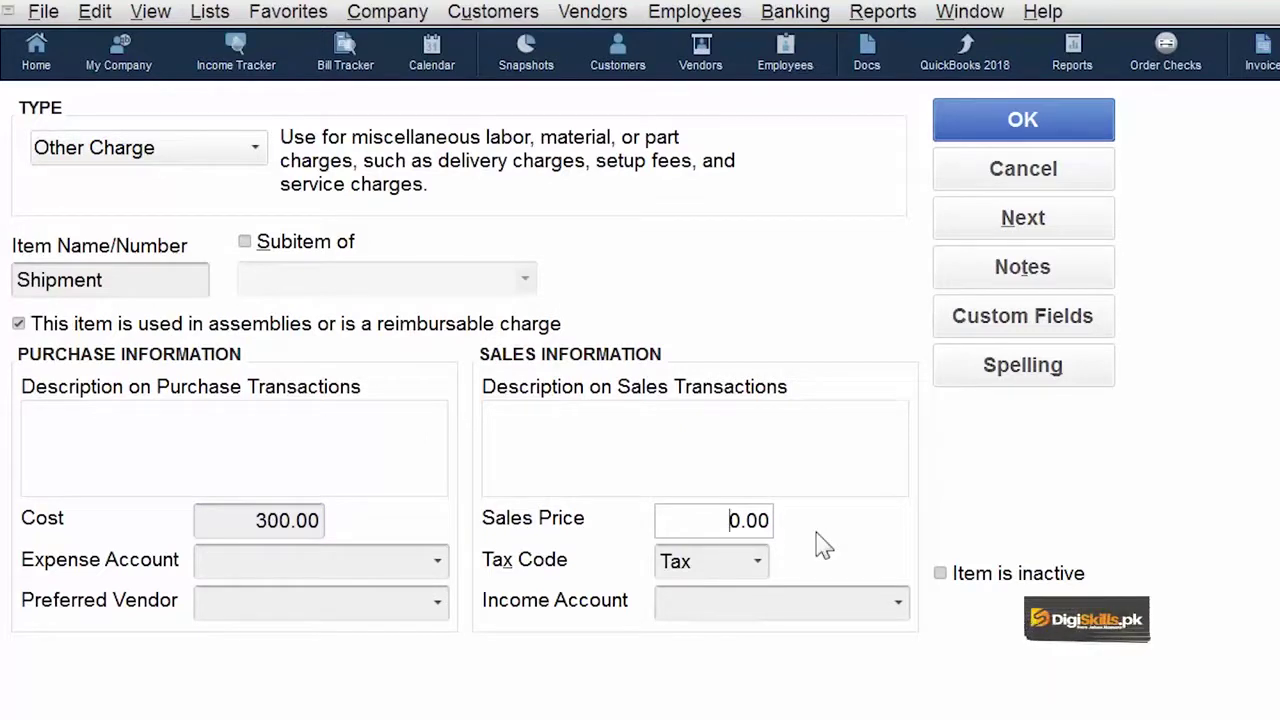
type("0")
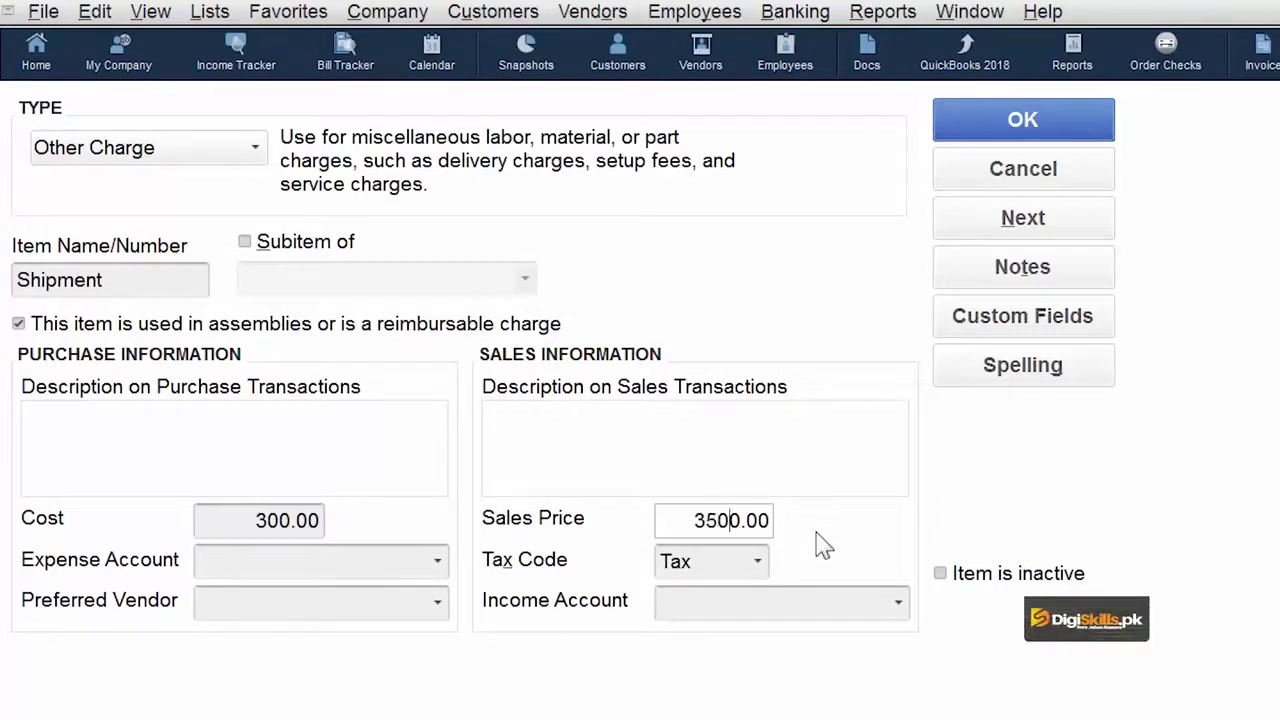
key("BackSpace")
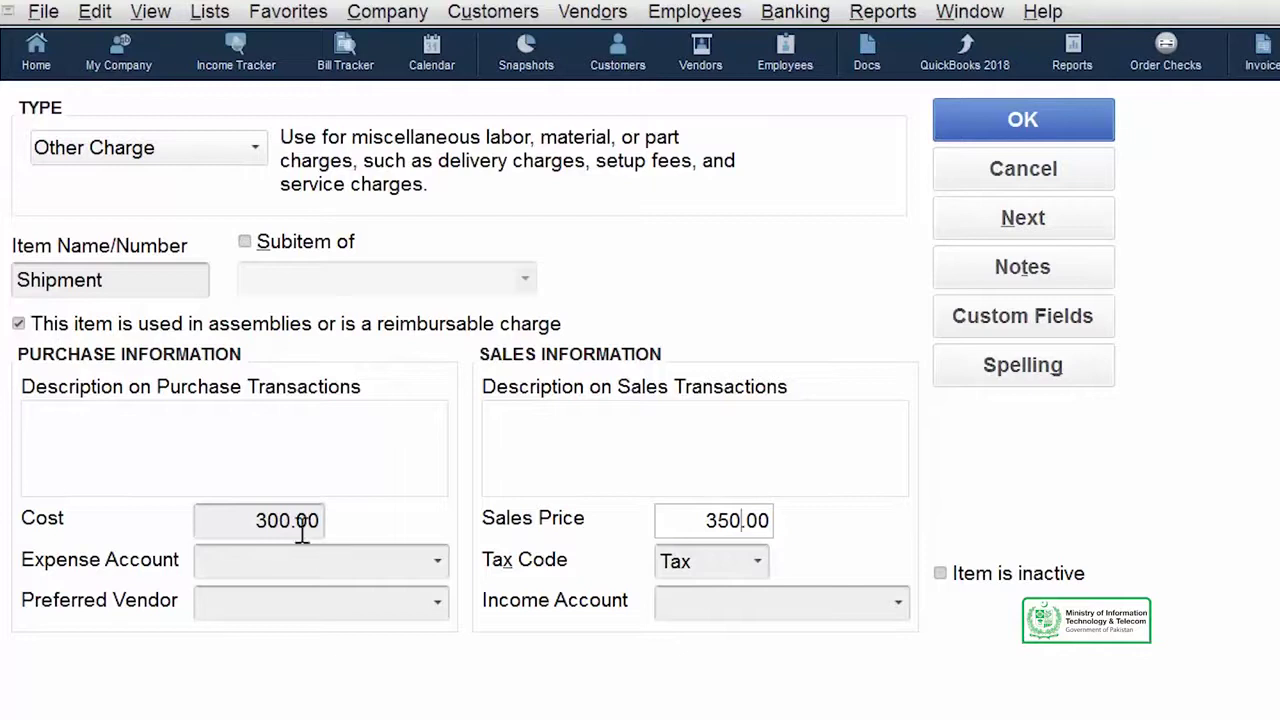
Set the Shipment item's expense account to Postage.
left_click(438, 562)
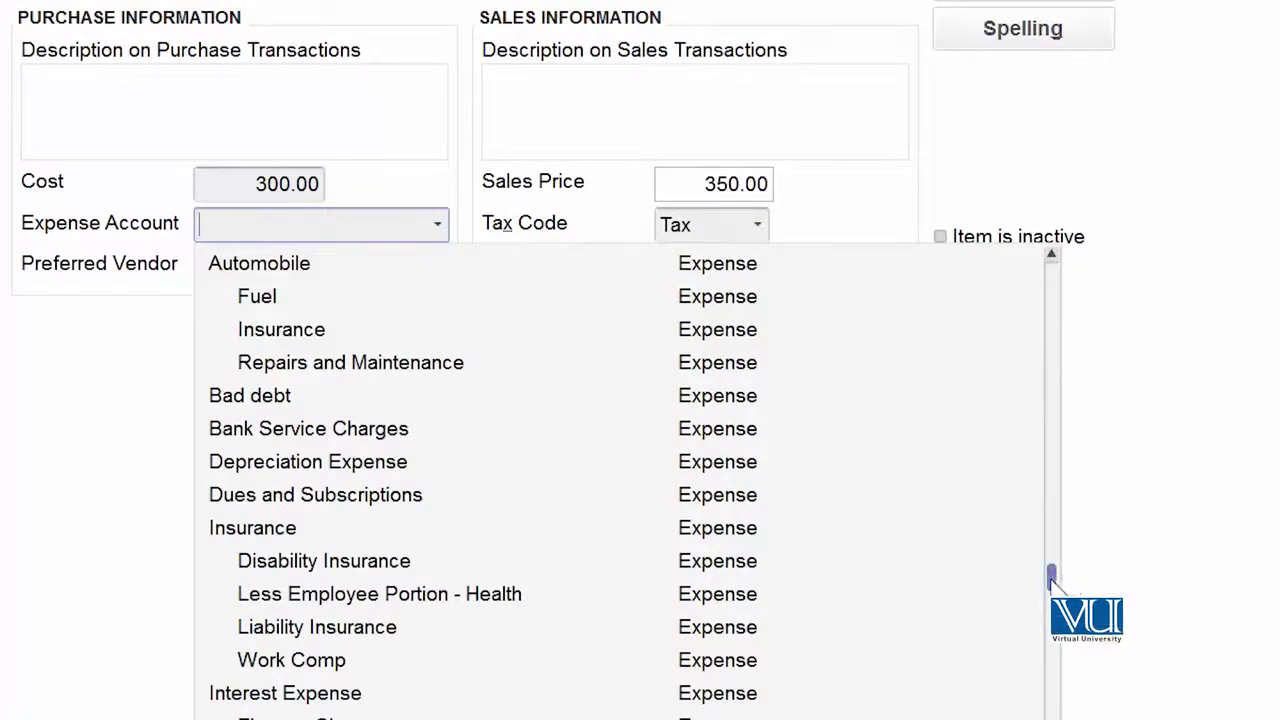
scroll(907, 627, "down", 1)
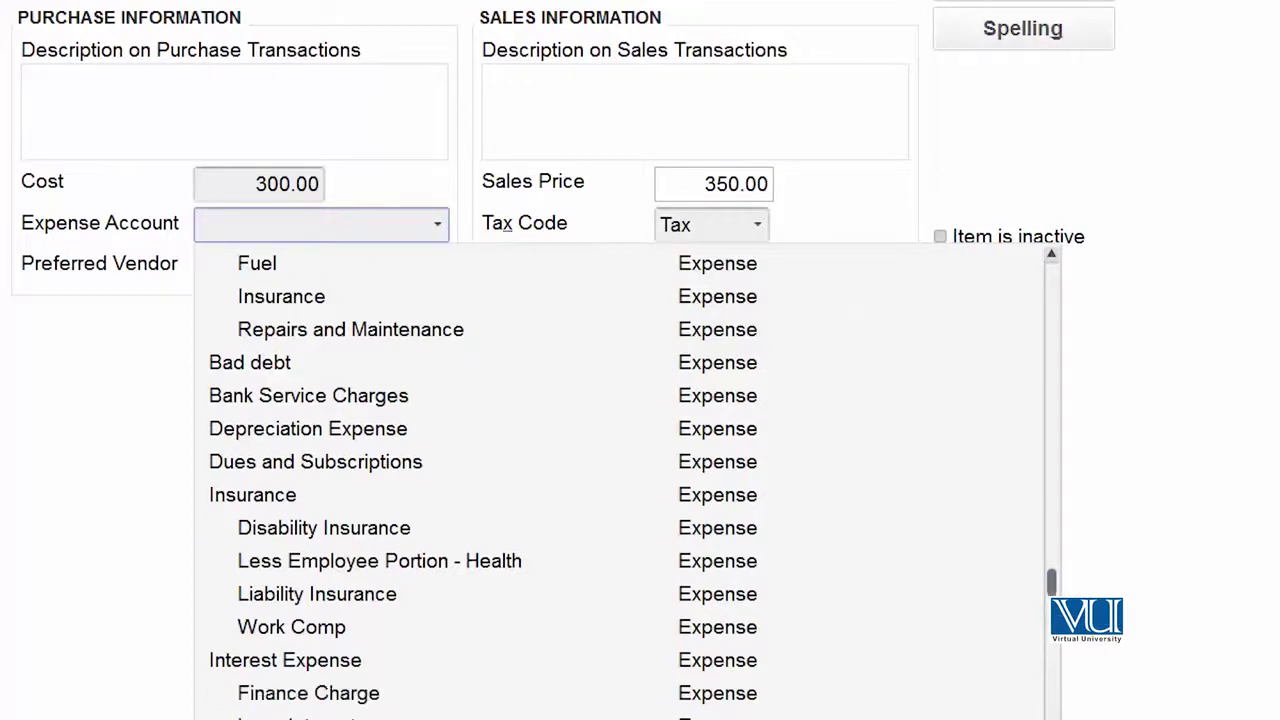
scroll(620, 480, "down", 1)
scroll(620, 480, "down", 1)
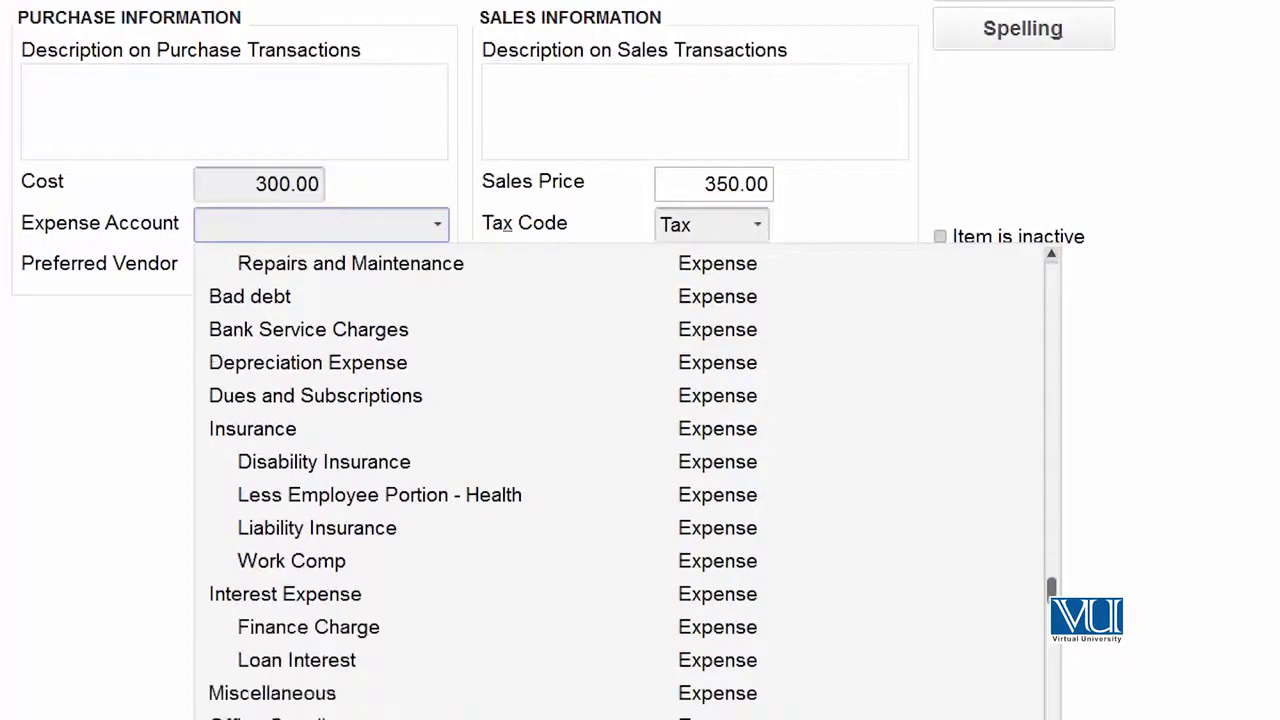
scroll(620, 480, "down", 6)
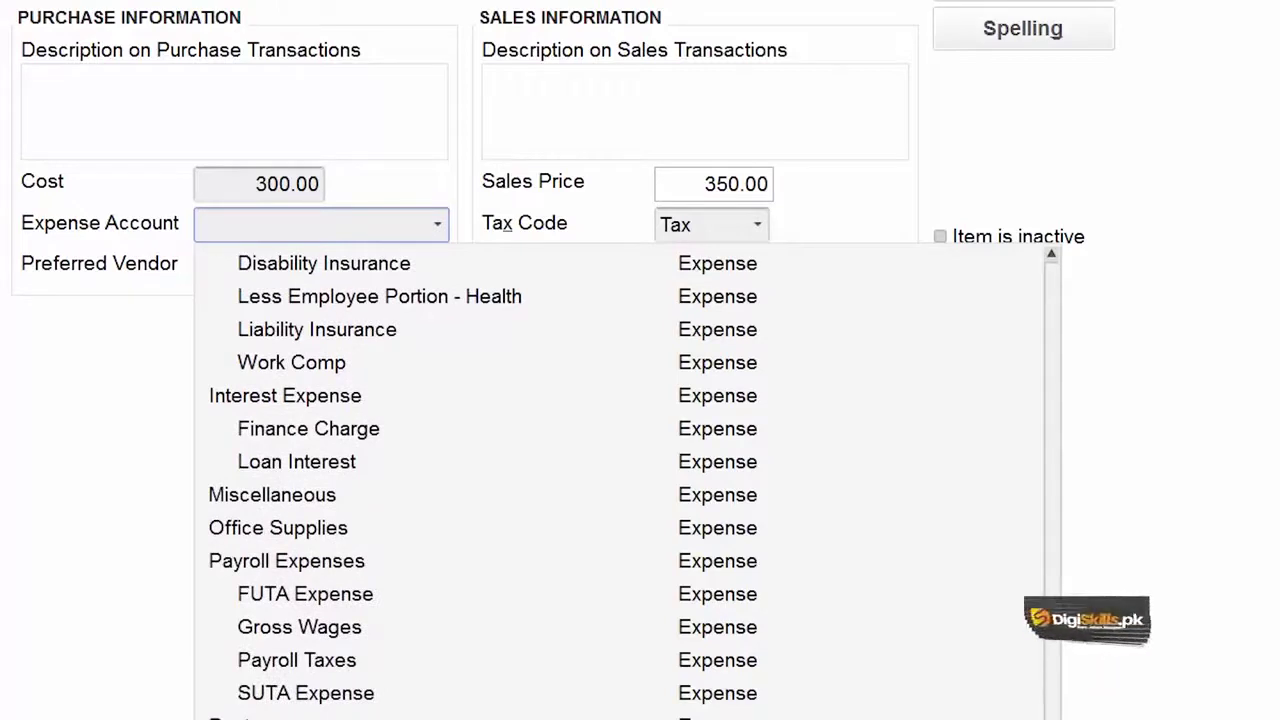
scroll(620, 480, "down", 2)
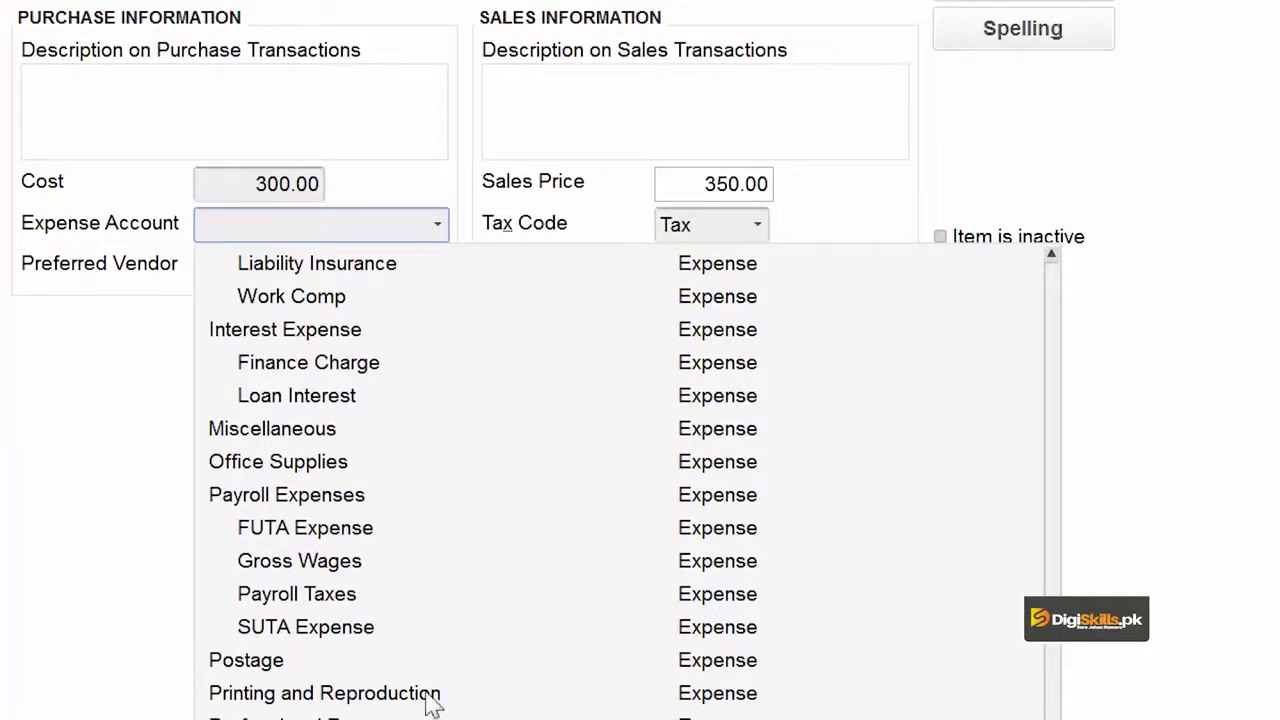
left_click(430, 700)
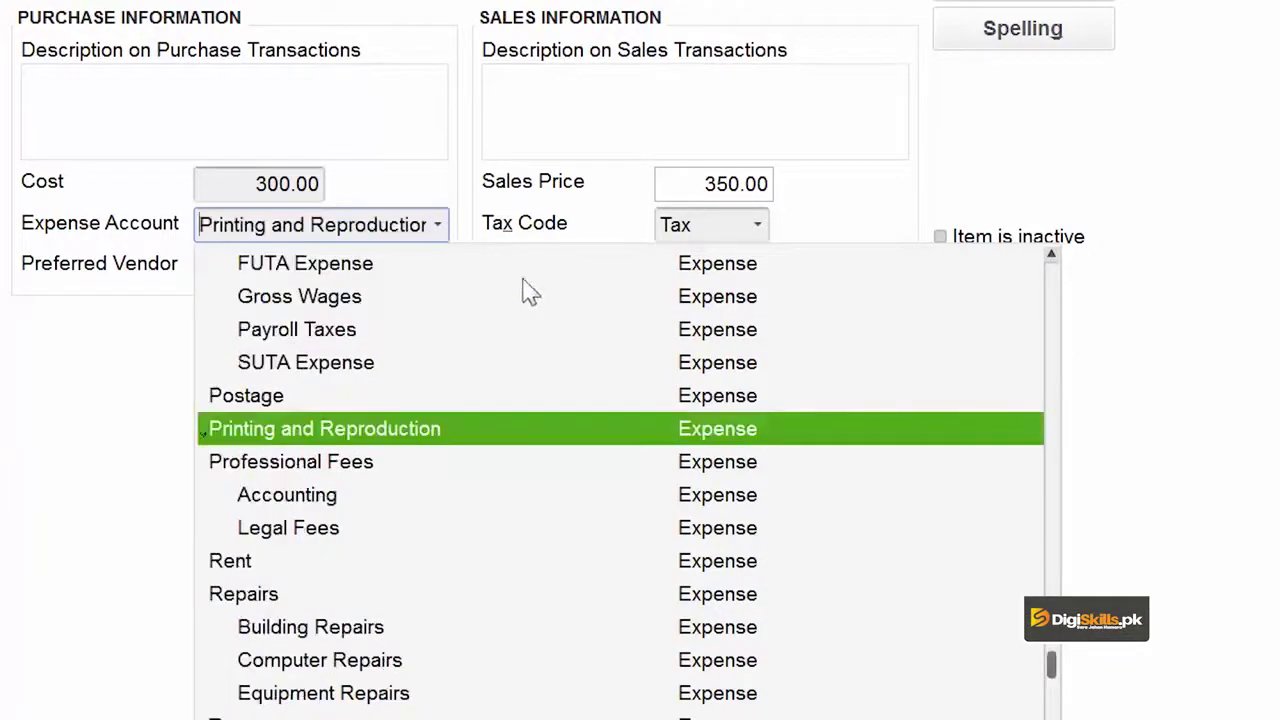
left_click(426, 400)
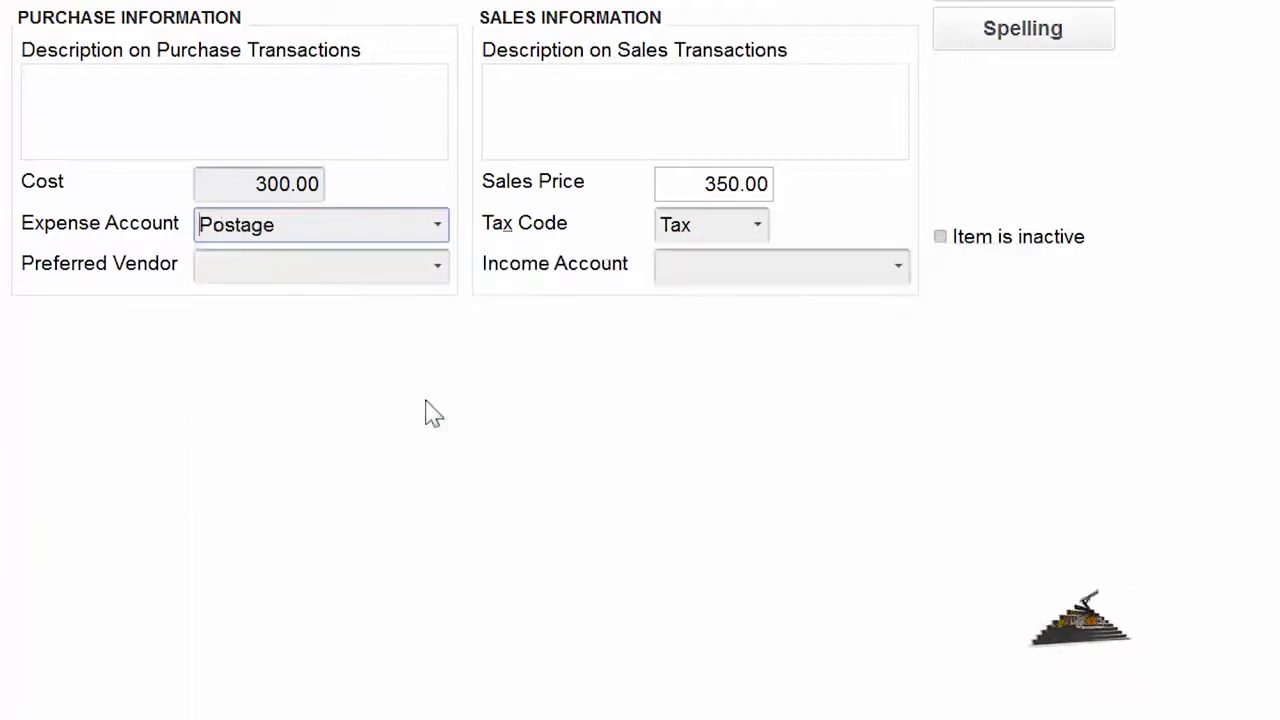
Choose Reimbursed Freight & Delivery as the income account and save the item.
left_click(899, 267)
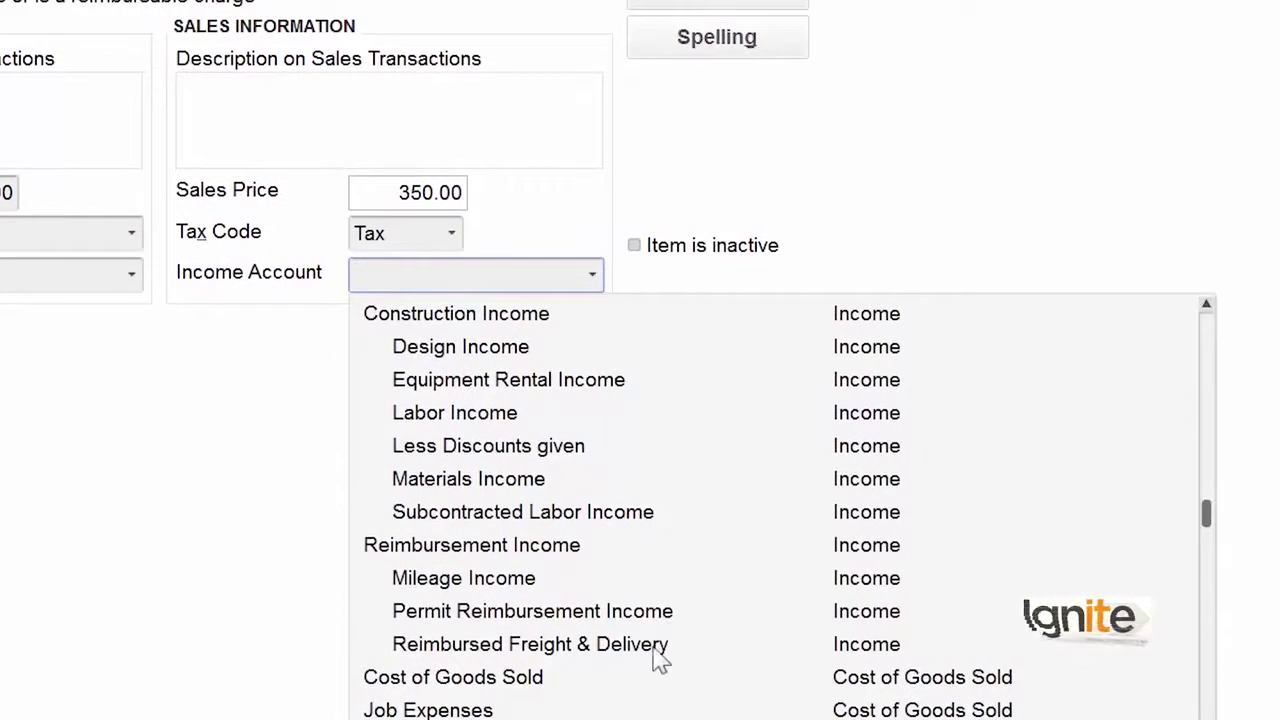
left_click(647, 648)
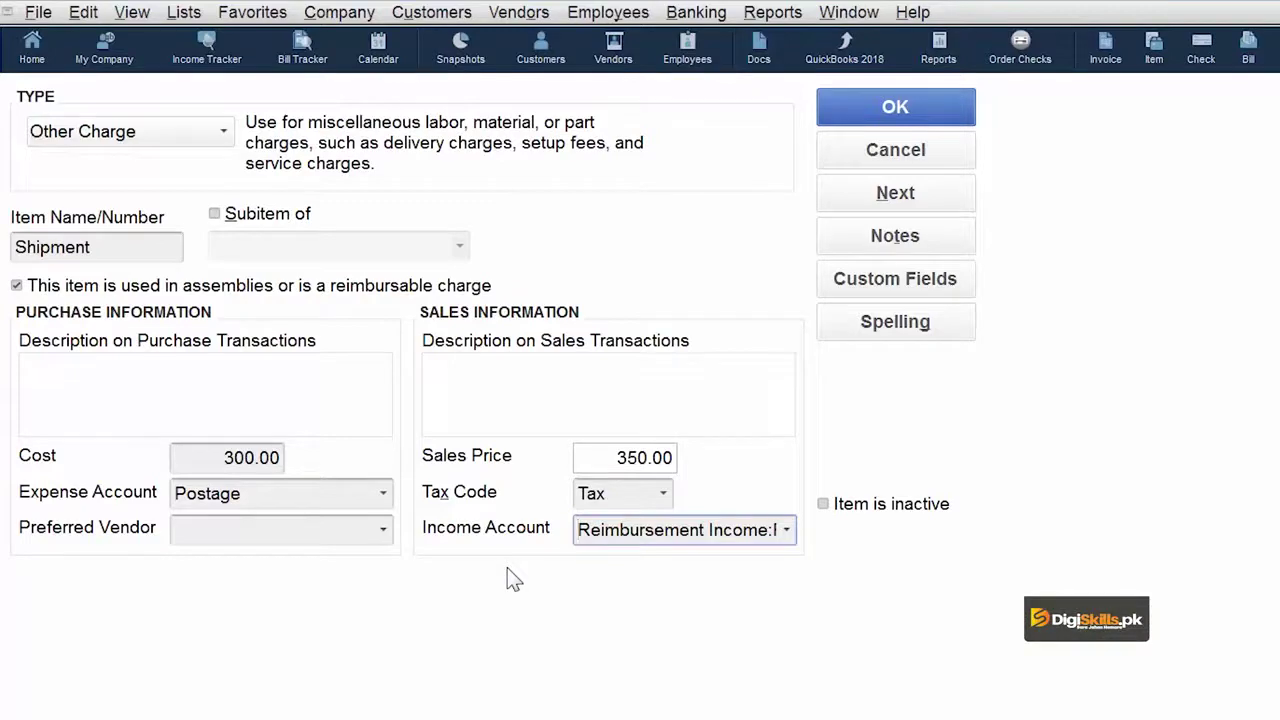
left_click(886, 107)
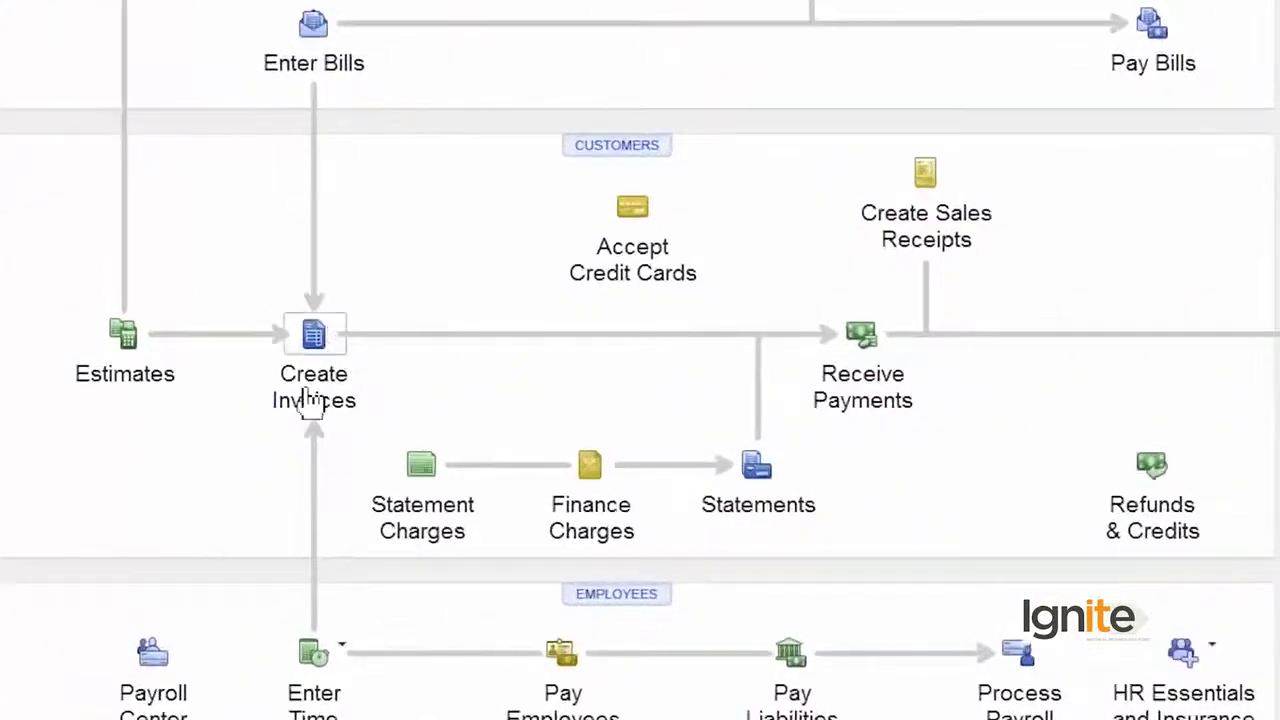
Start a new invoice, number 1101, from the Home Page's Create Invoices icon.
left_click(313, 398)
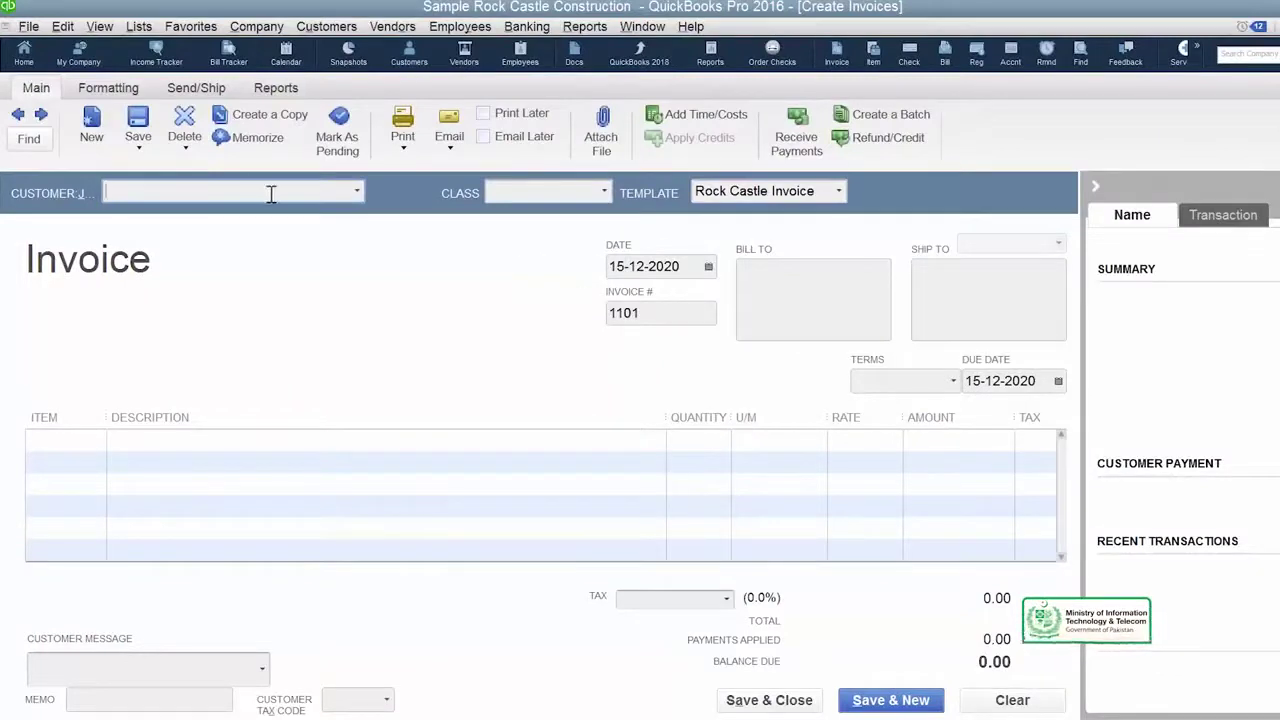
Choose the customer and add a first line of Framing labor, quantity 20.
left_click(356, 193)
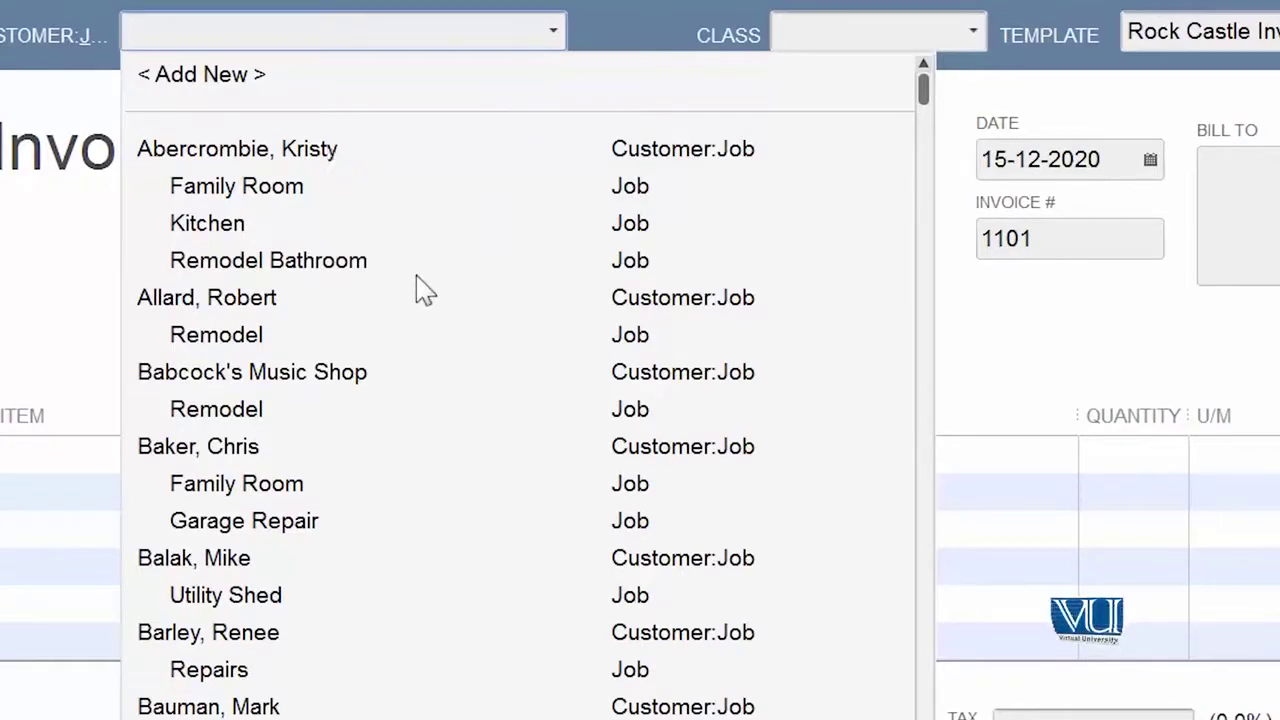
left_click(348, 310)
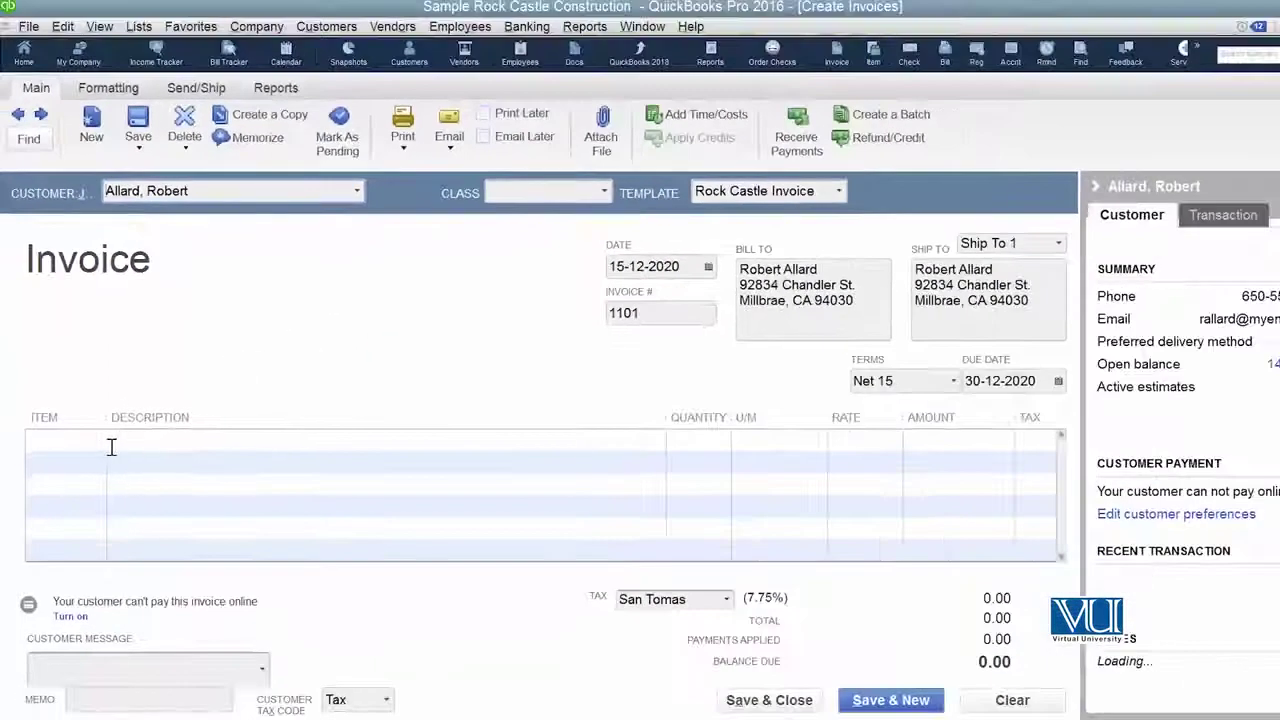
left_click(124, 459)
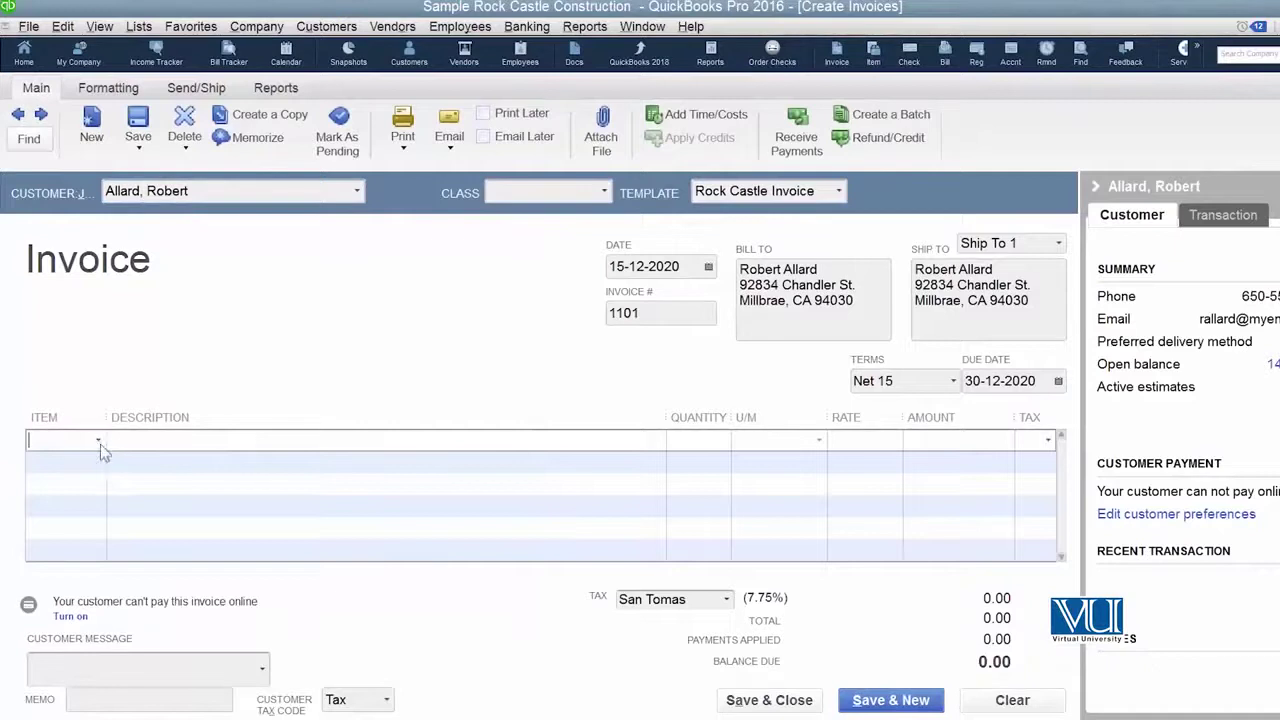
left_click(100, 441)
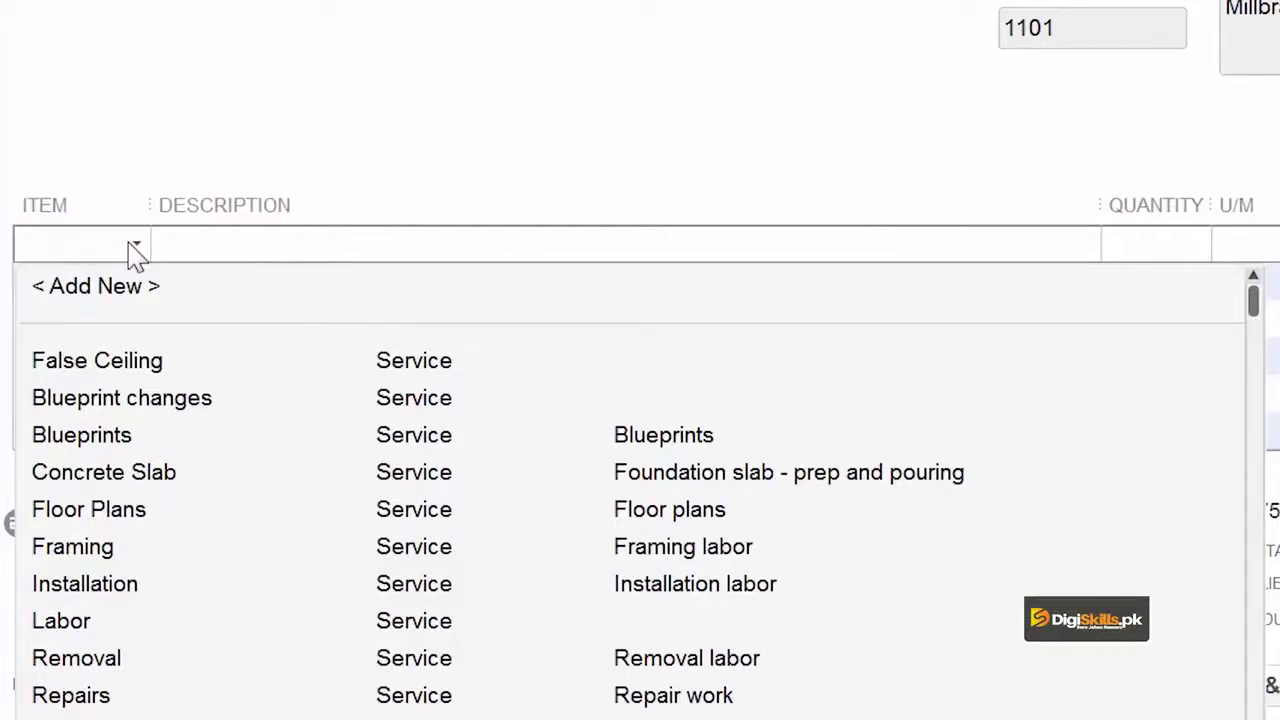
left_click(97, 550)
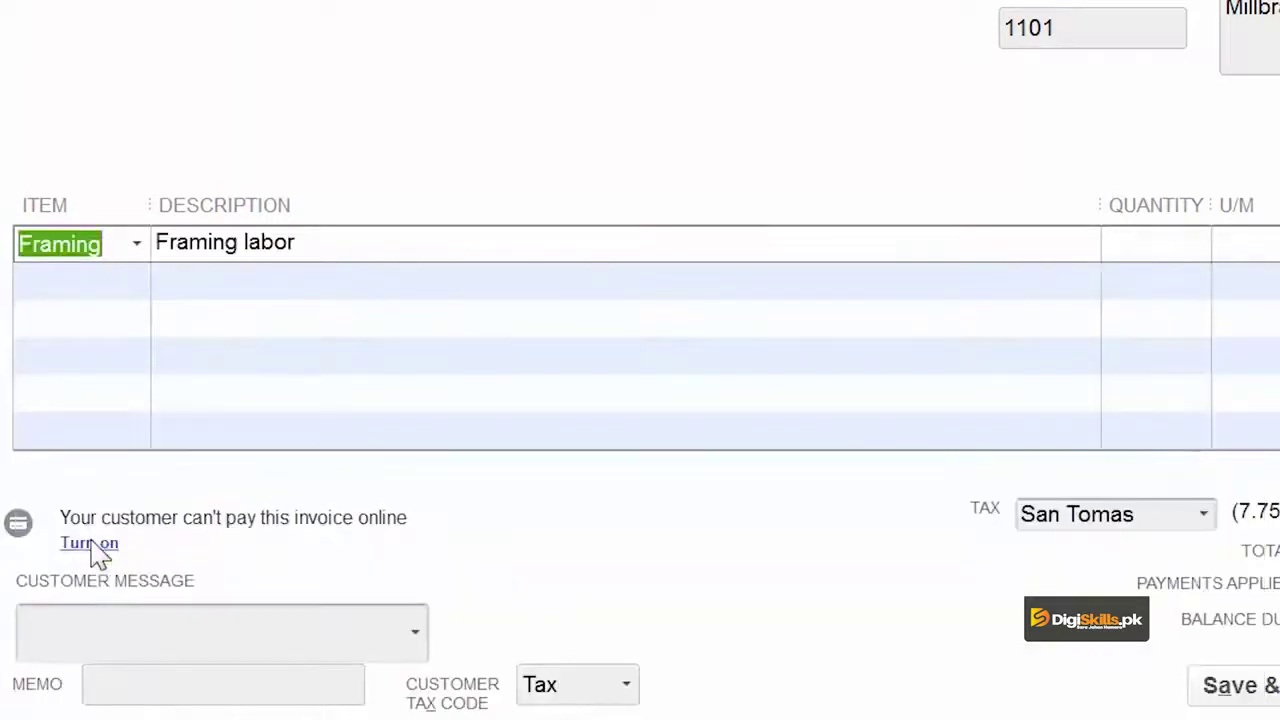
left_click(1172, 252)
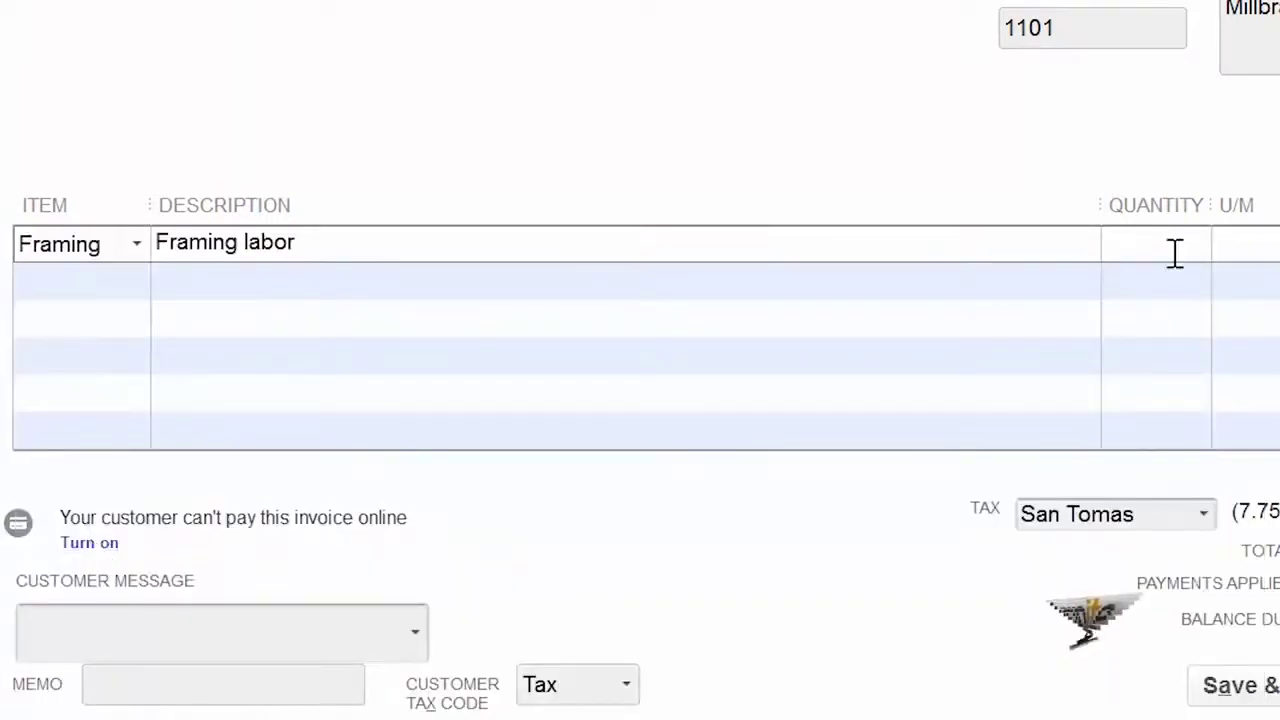
type("20")
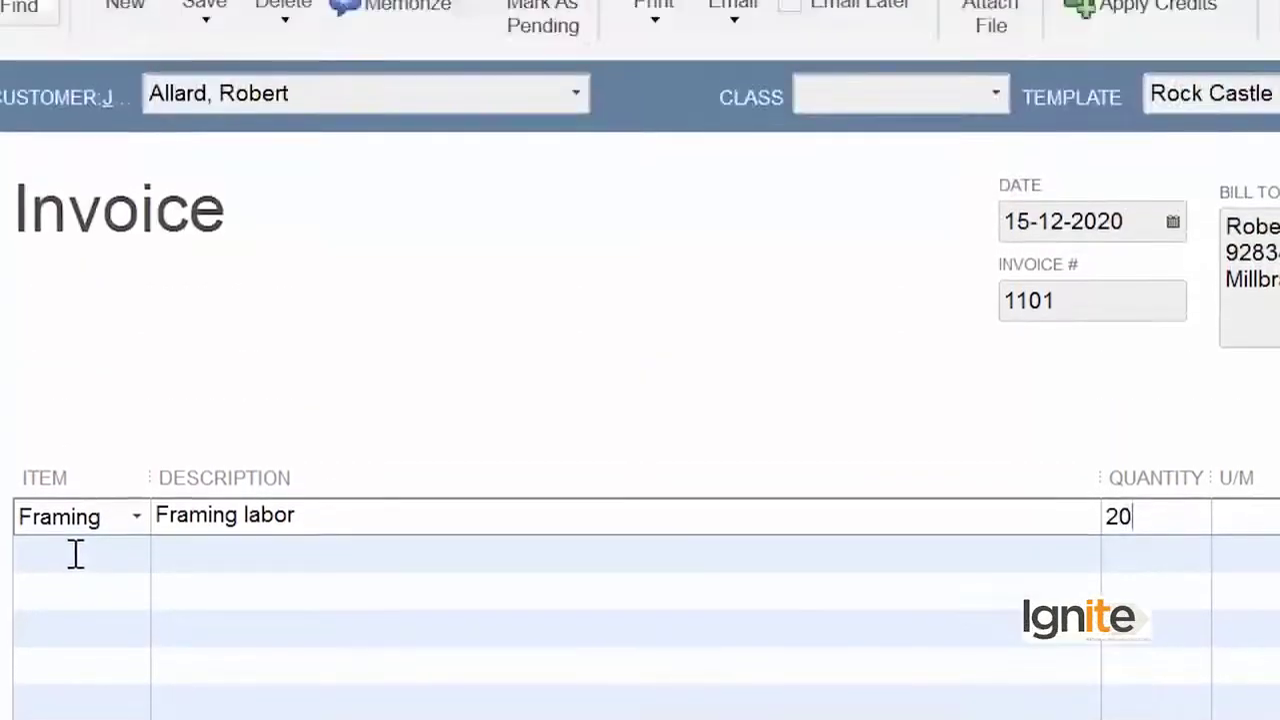
left_click(75, 281)
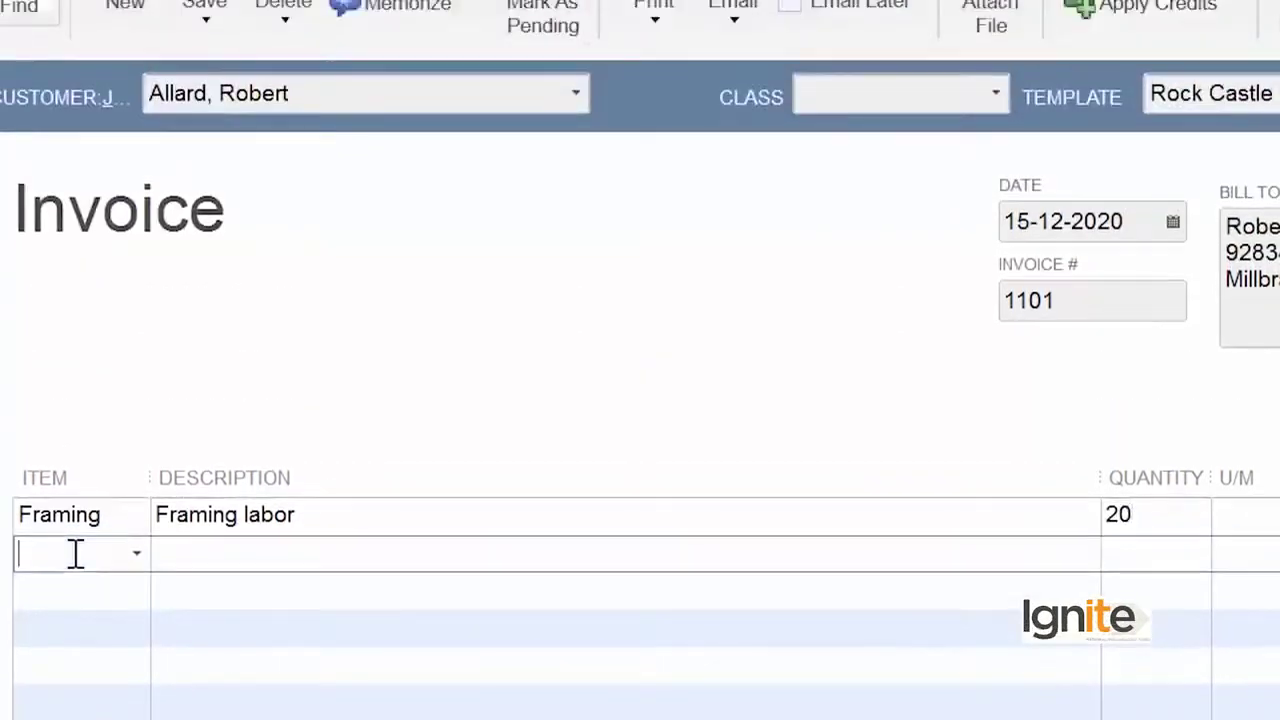
Add a Shipment line with quantity 20 at 350.00, totalling 7,000.00.
left_click(137, 562)
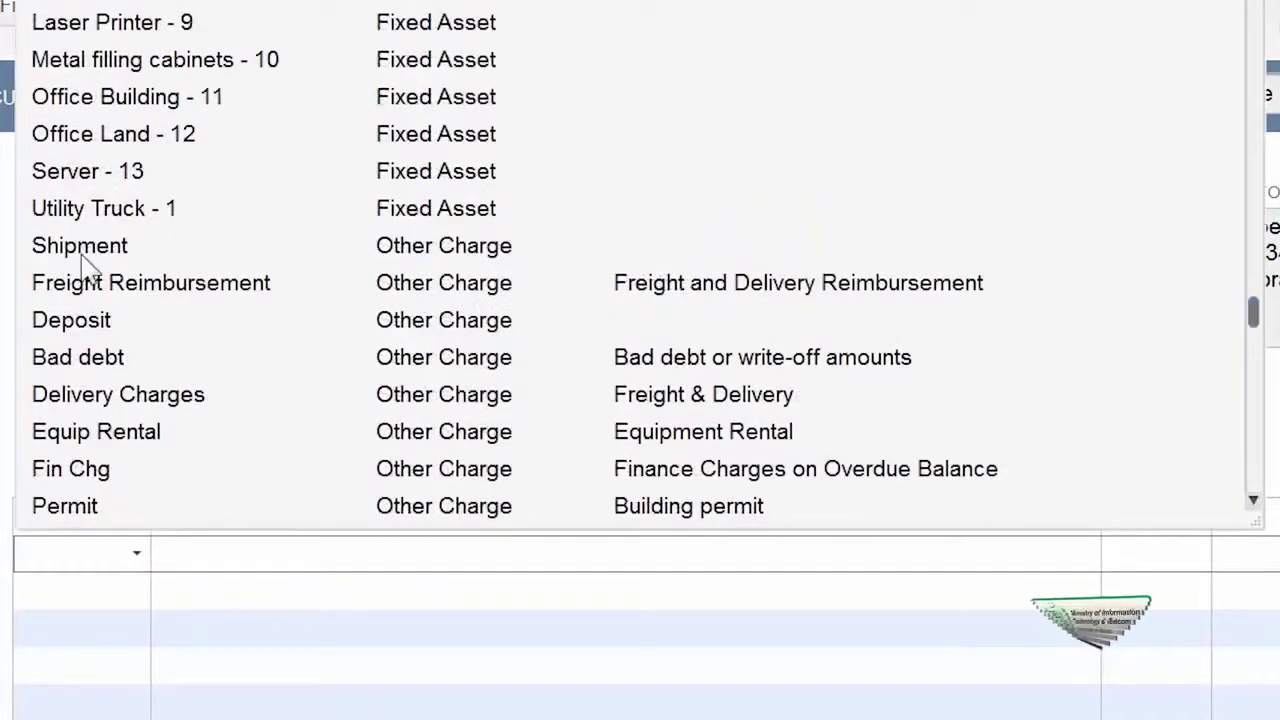
left_click(84, 250)
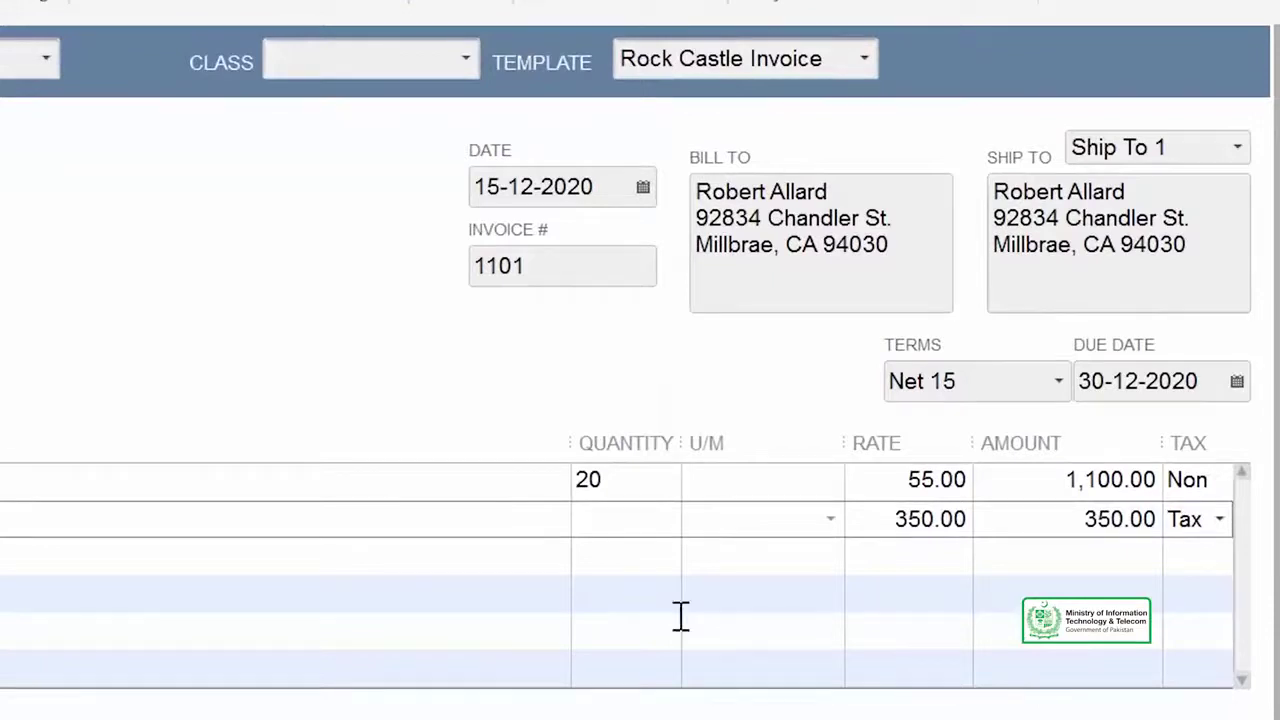
left_click(591, 530)
type("20")
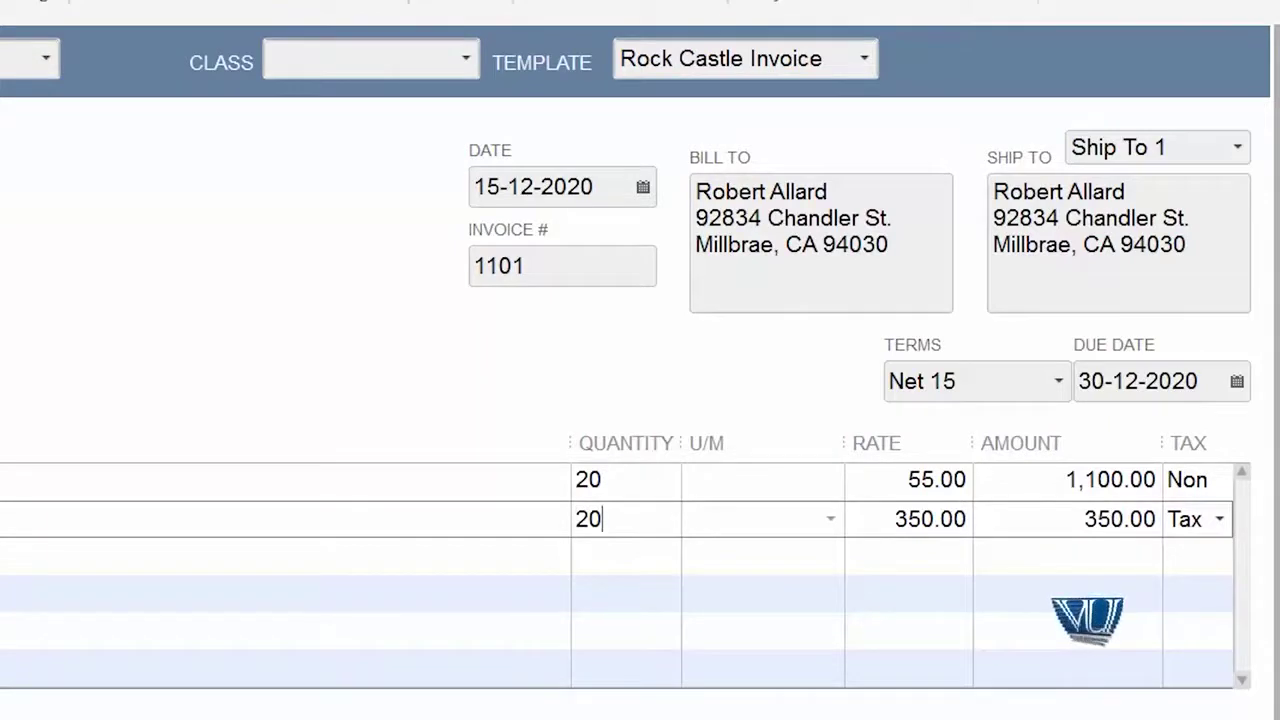
left_click(931, 519)
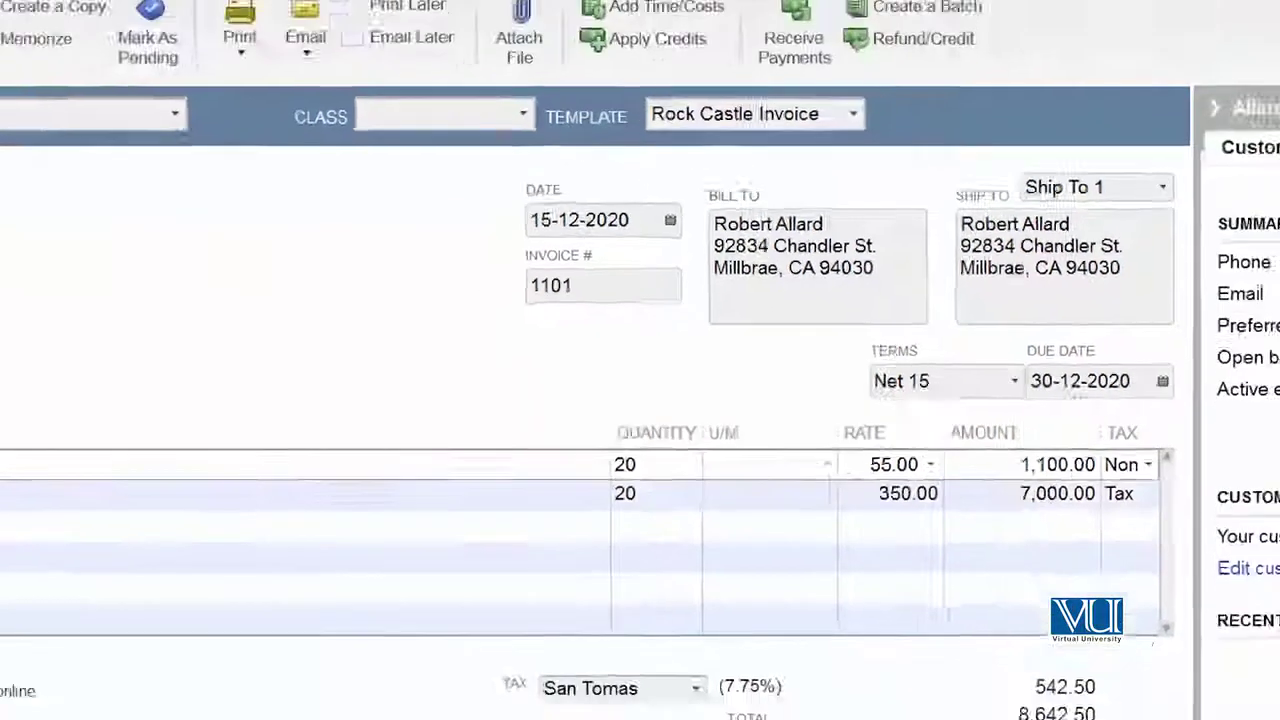
left_click(99, 441)
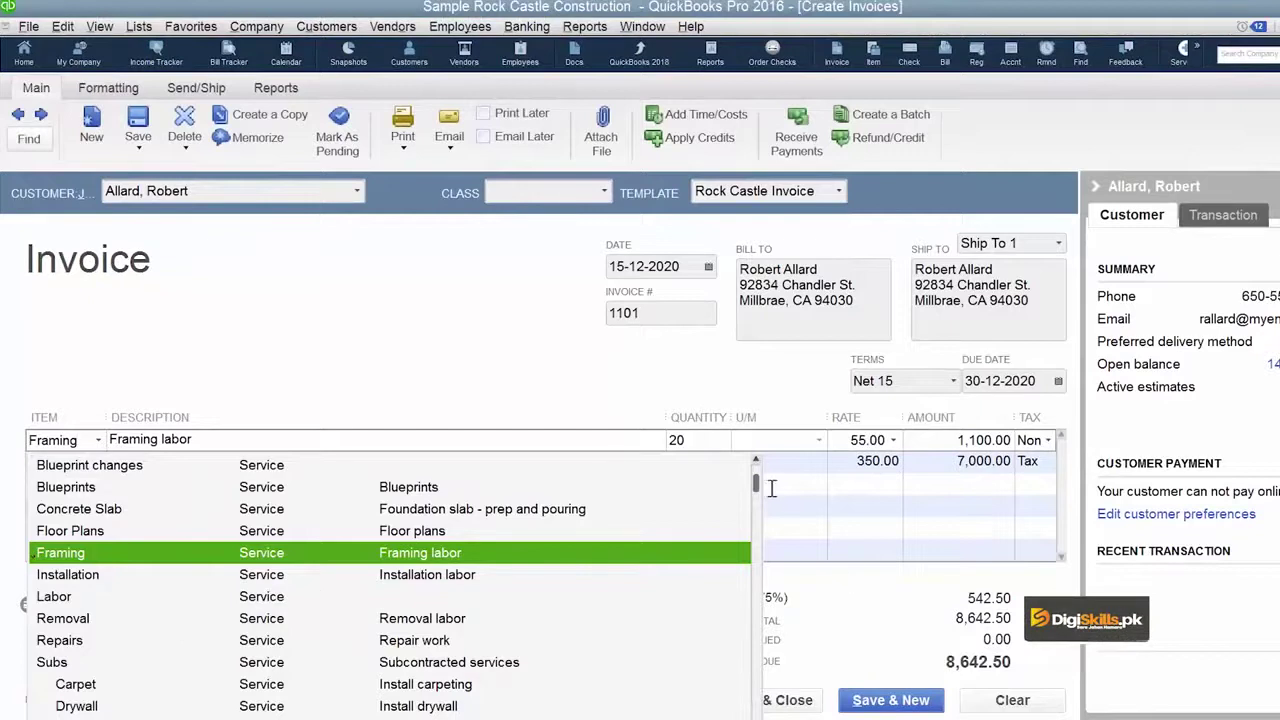
Change the first line to the Light Pine cabinet wall unit, 2 at 1,799.00.
scroll(243, 625, "down", 5)
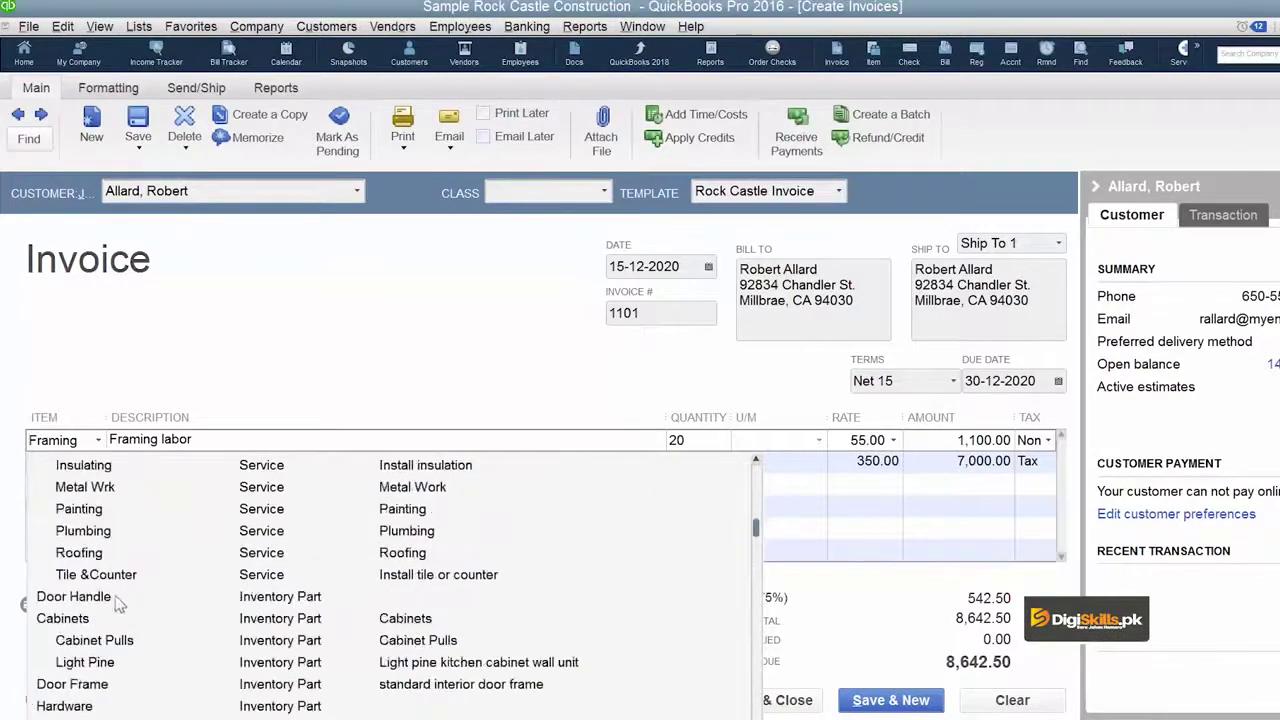
left_click(100, 664)
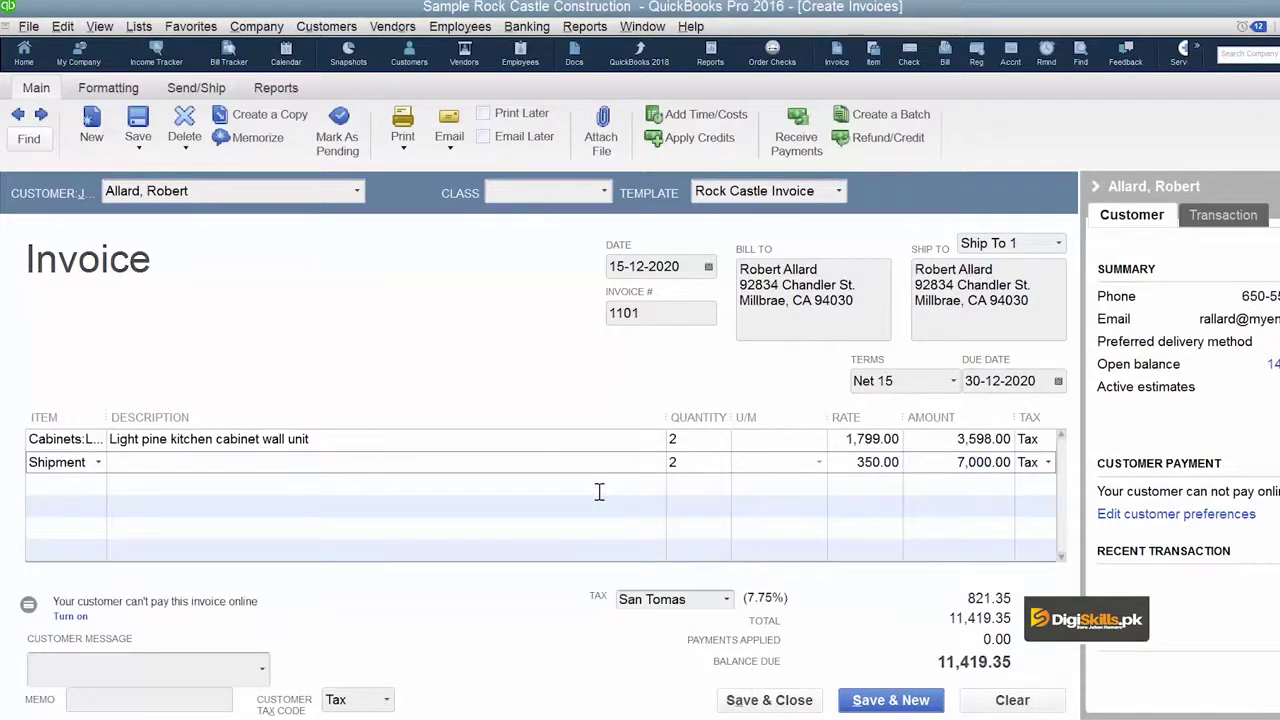
key("Tab")
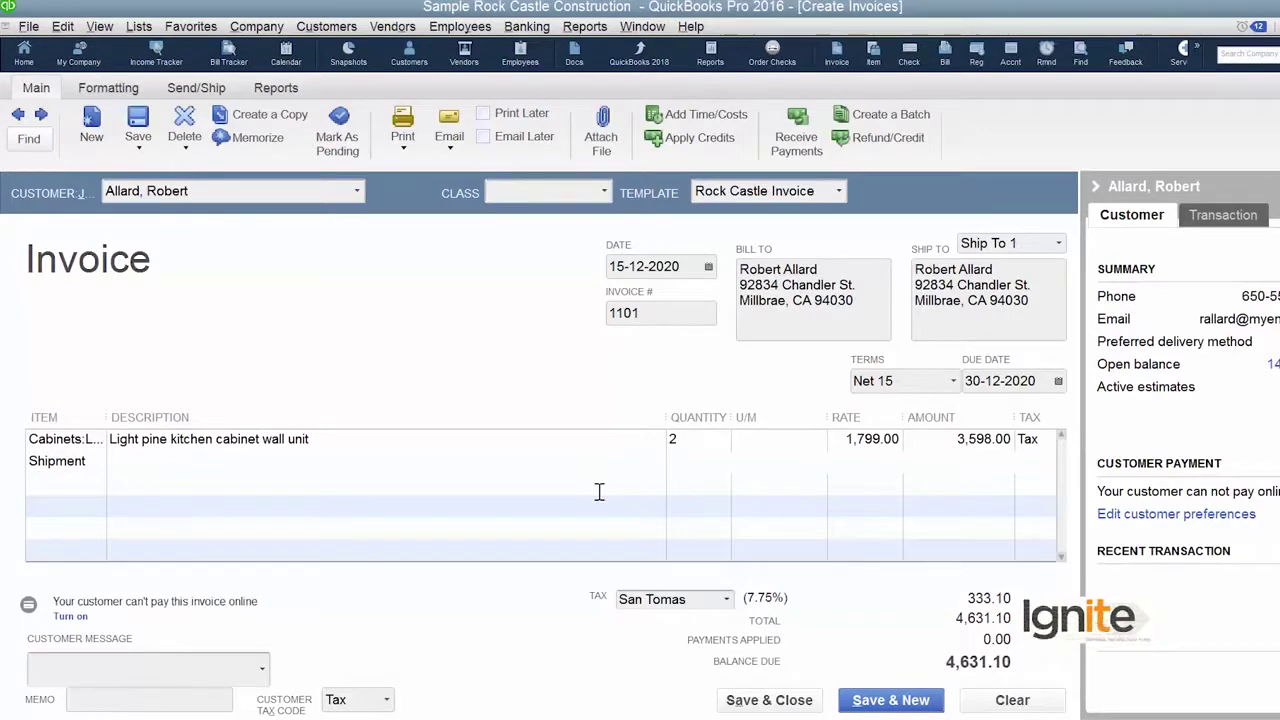
left_click(599, 491)
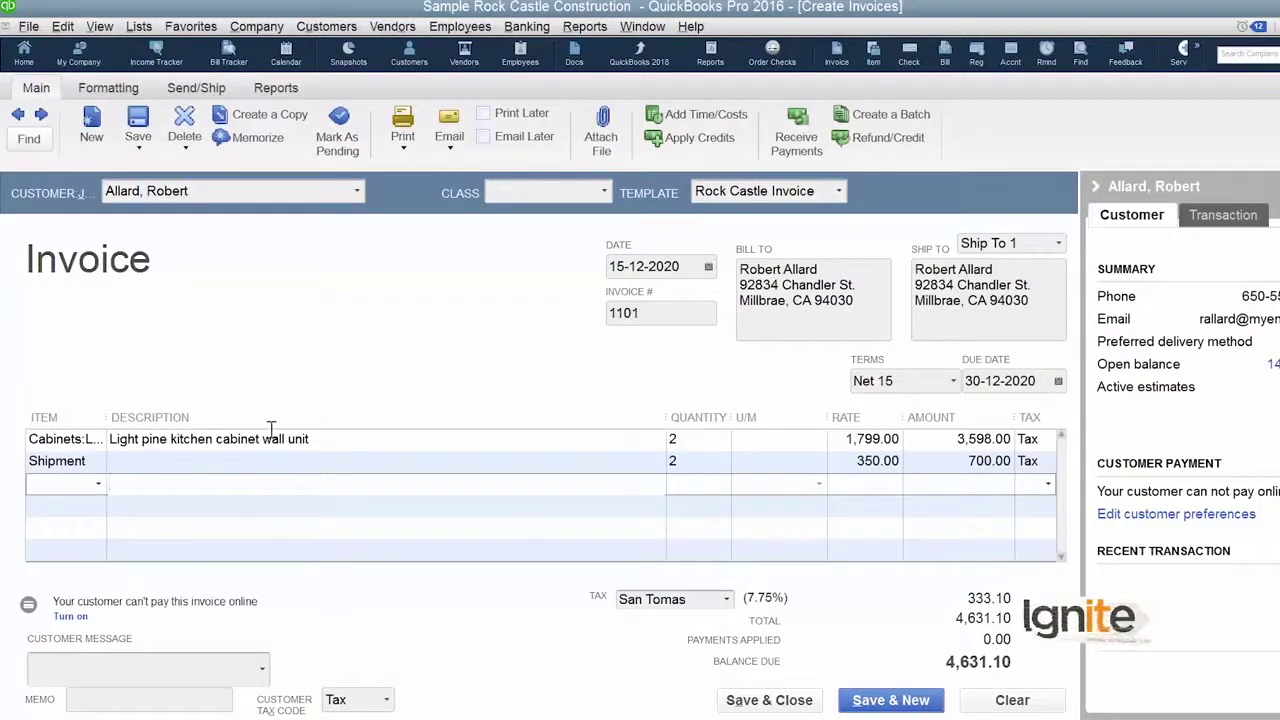
Save invoice 1101 with Save & New, leaving blank invoice 1102 open.
left_click(872, 702)
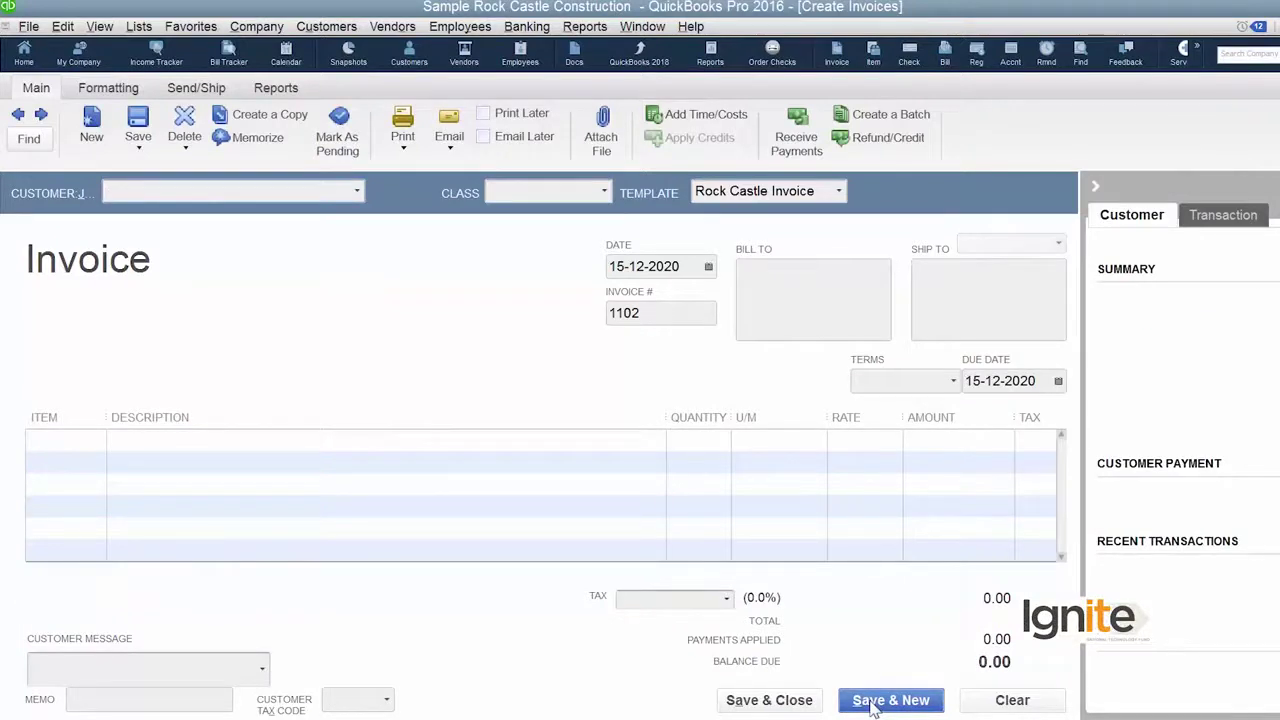